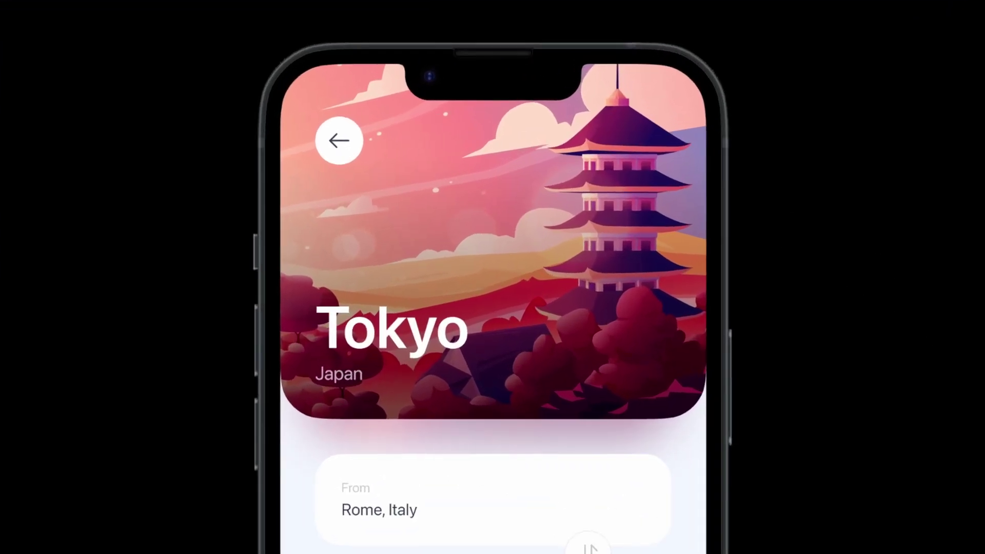
{"action": "left_click_drag", "start_coordinate": [642, 157], "coordinate": [512, 151]}
{"action": "left_click", "coordinate": [636, 142]}
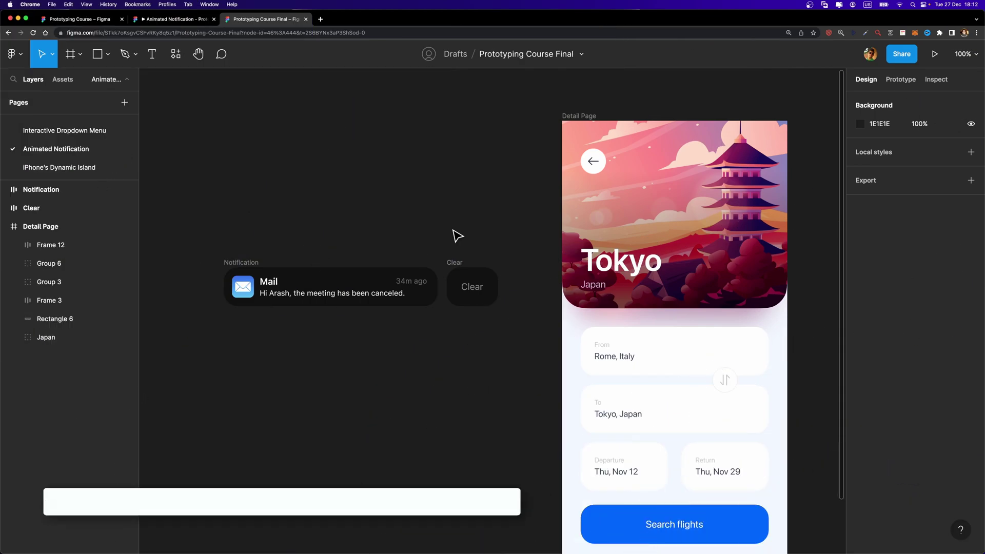
Wrap the Notification auto layout in a new enclosing frame
{"action": "scroll", "coordinate": [627, 118], "scroll_direction": "down", "scroll_amount": 3}
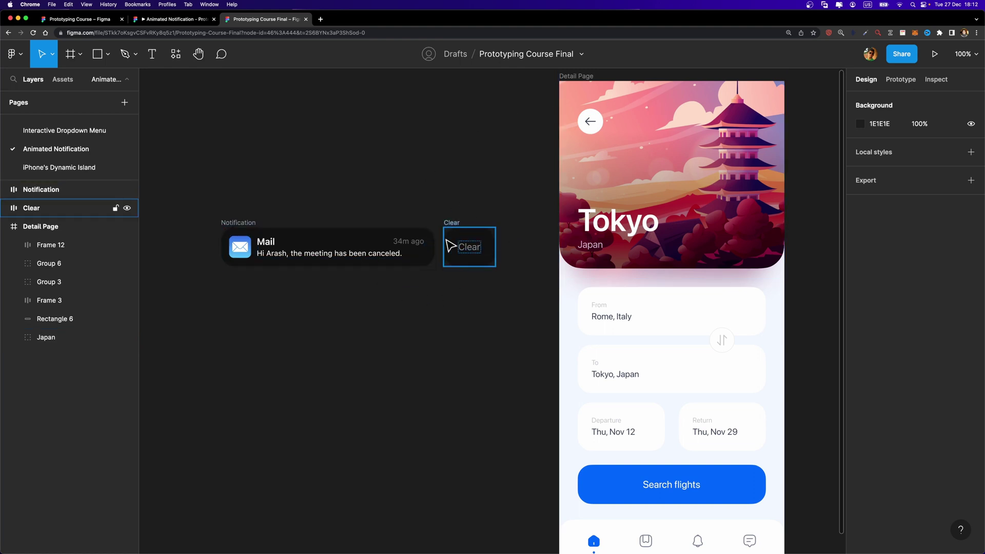
{"action": "scroll", "coordinate": [434, 197], "scroll_direction": "left", "scroll_amount": 2}
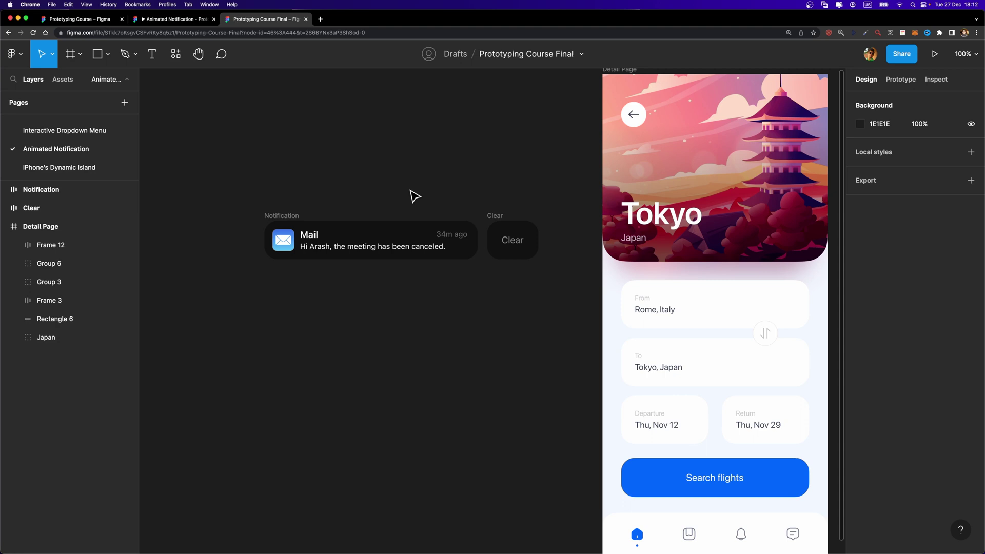
{"action": "left_click", "coordinate": [281, 217]}
{"action": "left_click", "coordinate": [281, 216]}
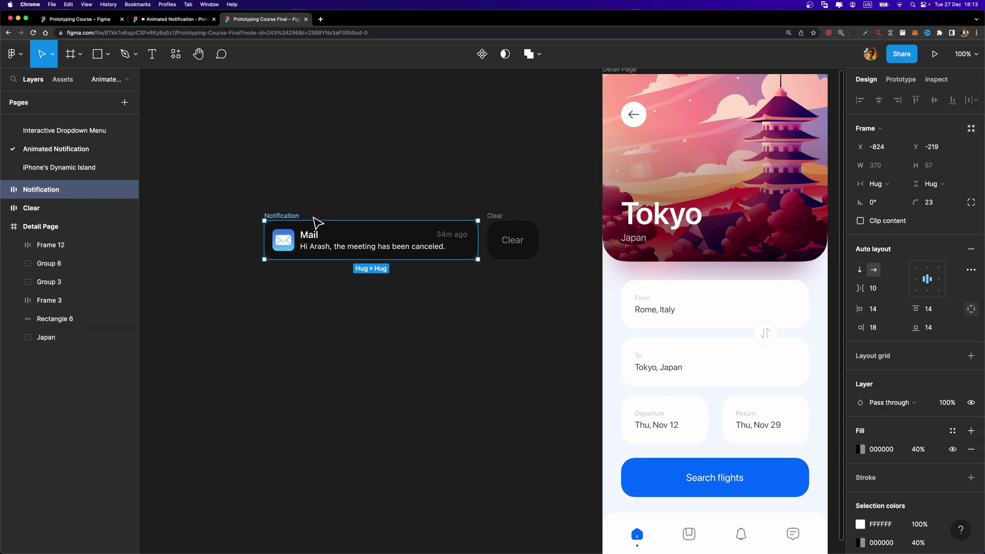
{"action": "scroll", "coordinate": [765, 100], "scroll_direction": "up", "scroll_amount": 2}
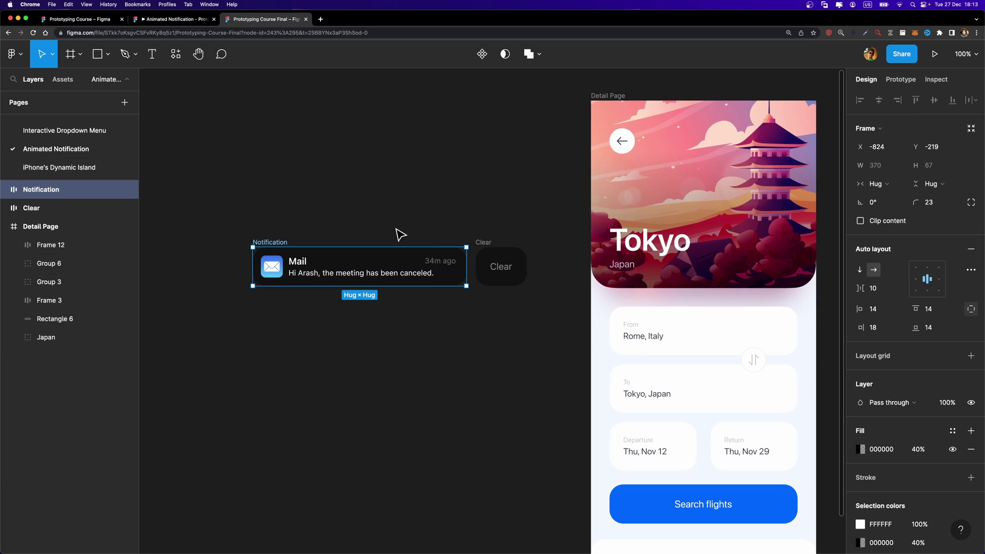
{"action": "right_click", "coordinate": [327, 252]}
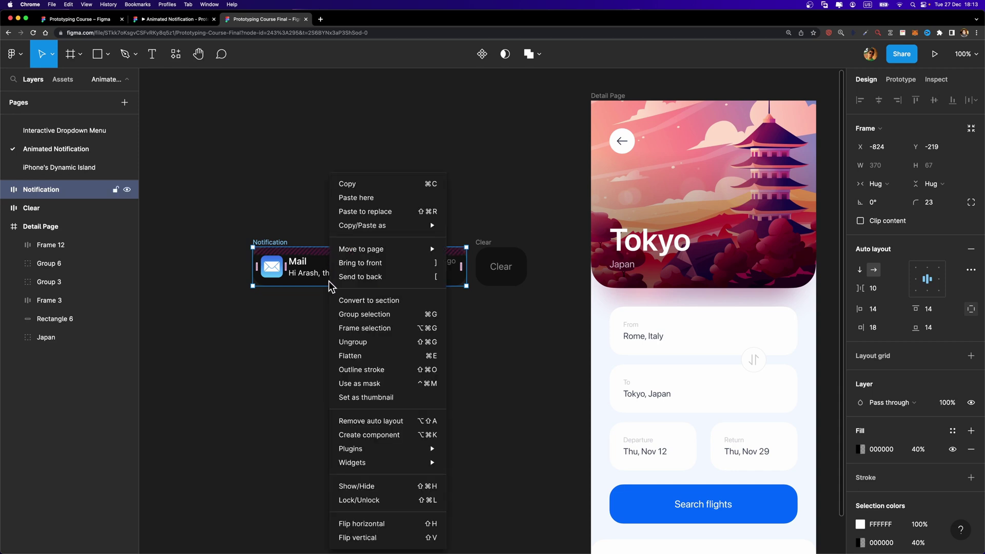
{"action": "left_click", "coordinate": [372, 334]}
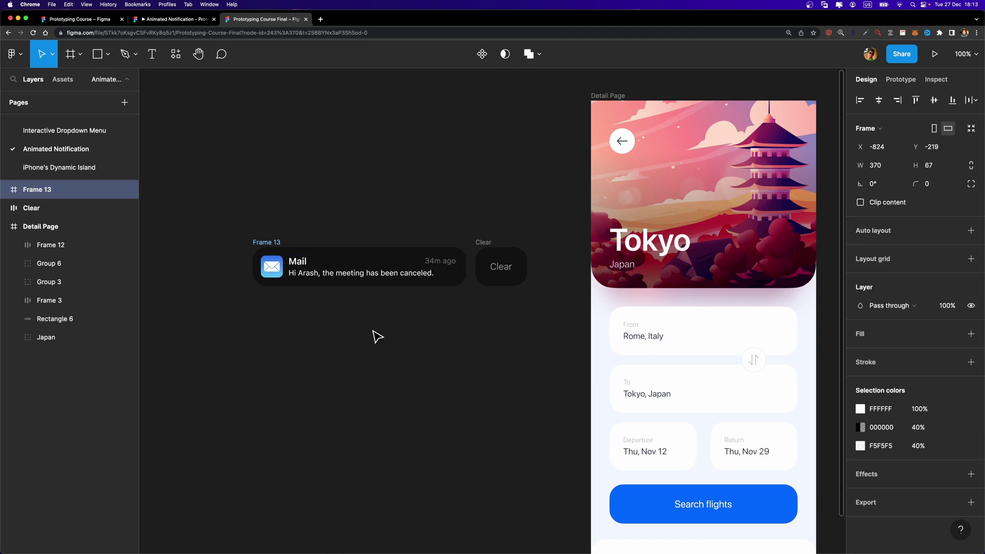
Rename the new enclosing frame as Notification
{"action": "double_click", "coordinate": [45, 191]}
{"action": "type", "text": "Notificatio"}
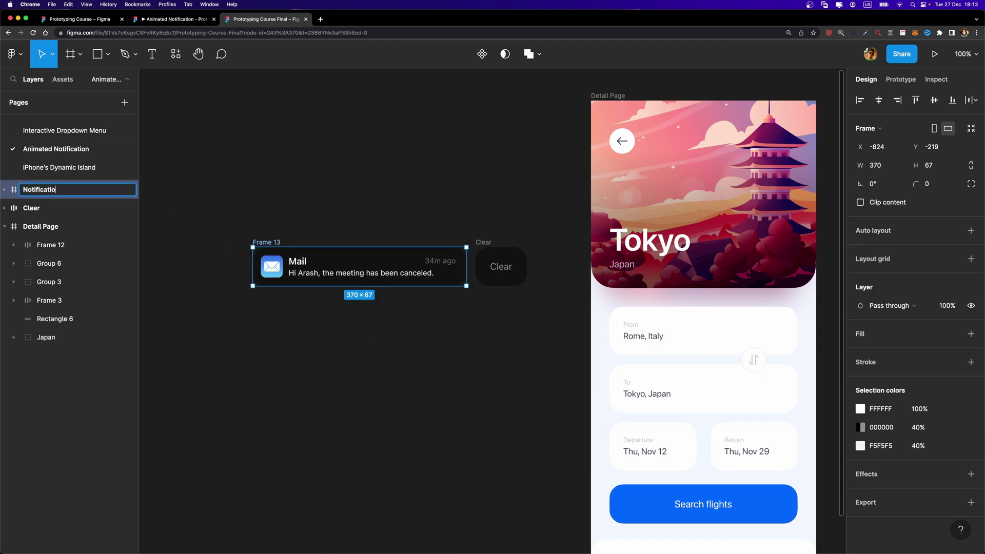
{"action": "type", "text": "n"}
{"action": "key", "text": "Return"}
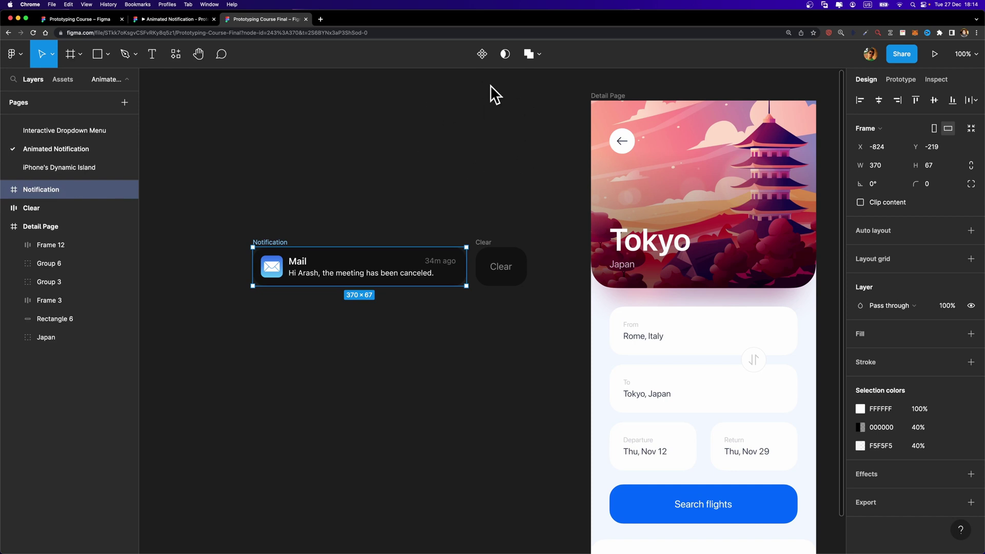
Turn the Notification frame into a component and extend its upper edge to a height of about 133
{"action": "left_click", "coordinate": [482, 57]}
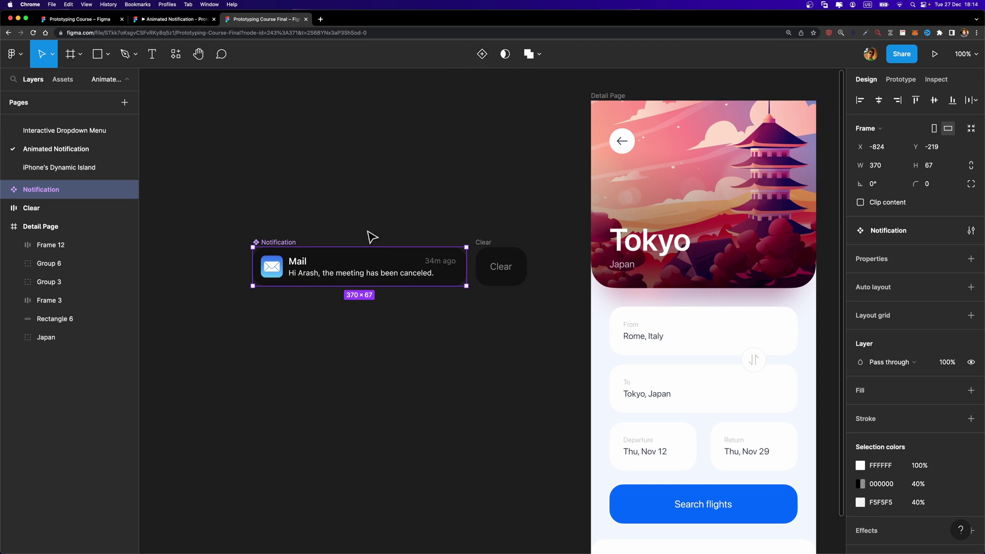
{"action": "left_click_drag", "start_coordinate": [352, 247], "coordinate": [354, 209]}
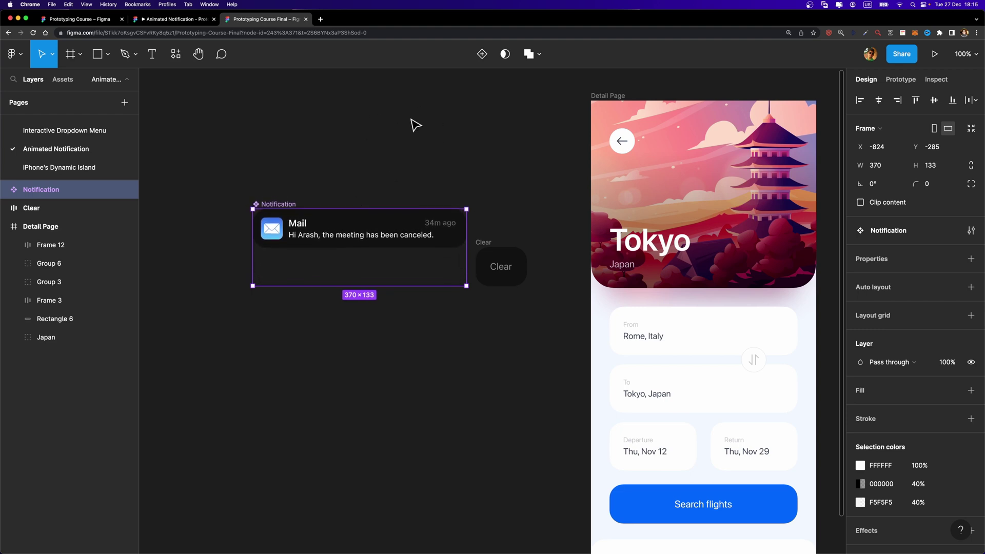
Add a second variant to the Notification component and move the Clear frame outside the component set, beside its upper variant
{"action": "left_click", "coordinate": [482, 56]}
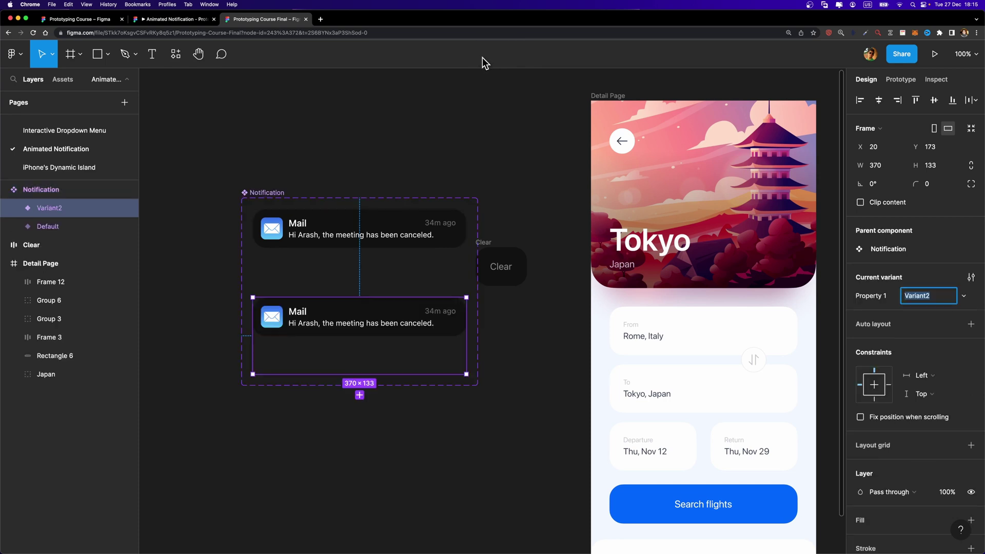
{"action": "left_click", "coordinate": [363, 278]}
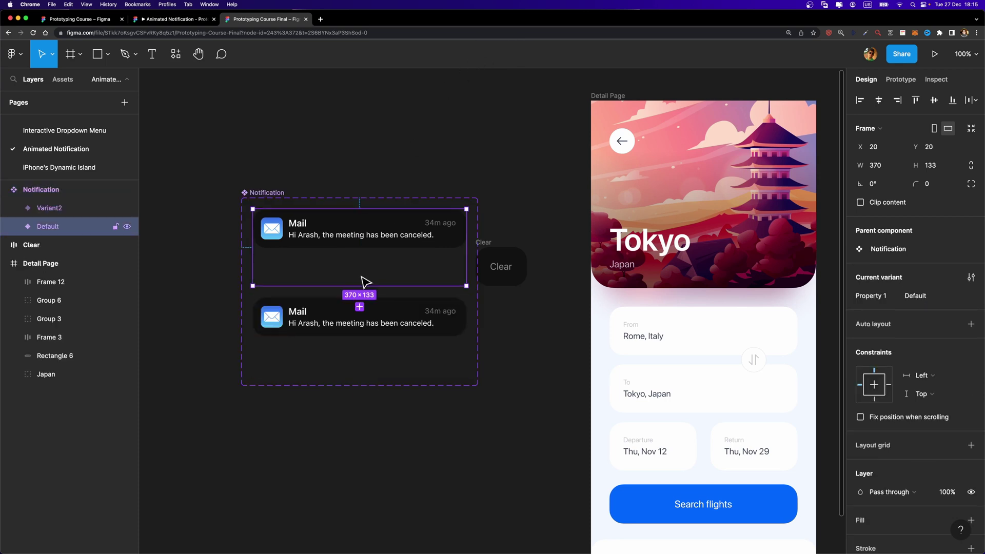
{"action": "left_click", "coordinate": [341, 341]}
{"action": "left_click", "coordinate": [260, 196]}
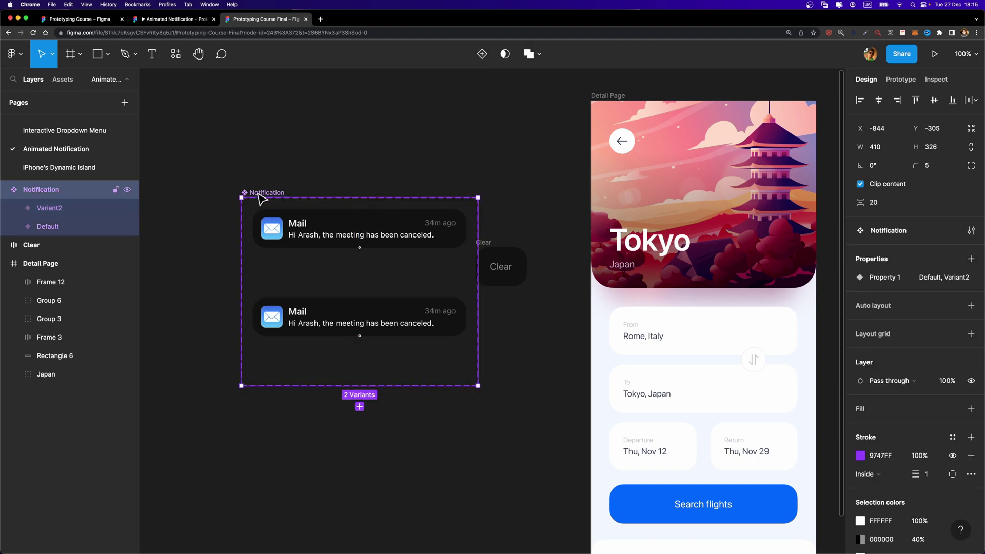
{"action": "left_click_drag", "start_coordinate": [488, 251], "coordinate": [518, 211]}
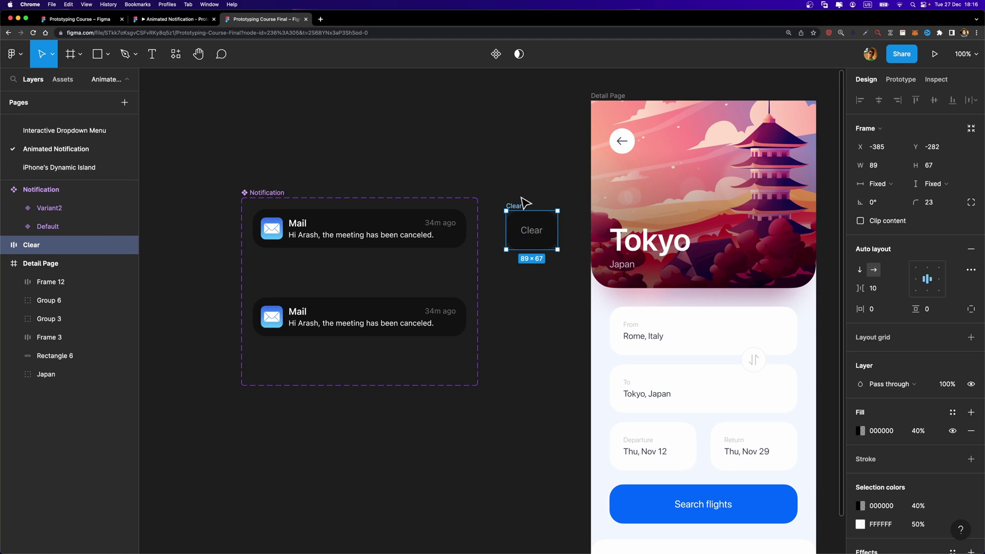
Rename the Notification component set's variant property as Visible
{"action": "left_click", "coordinate": [258, 196]}
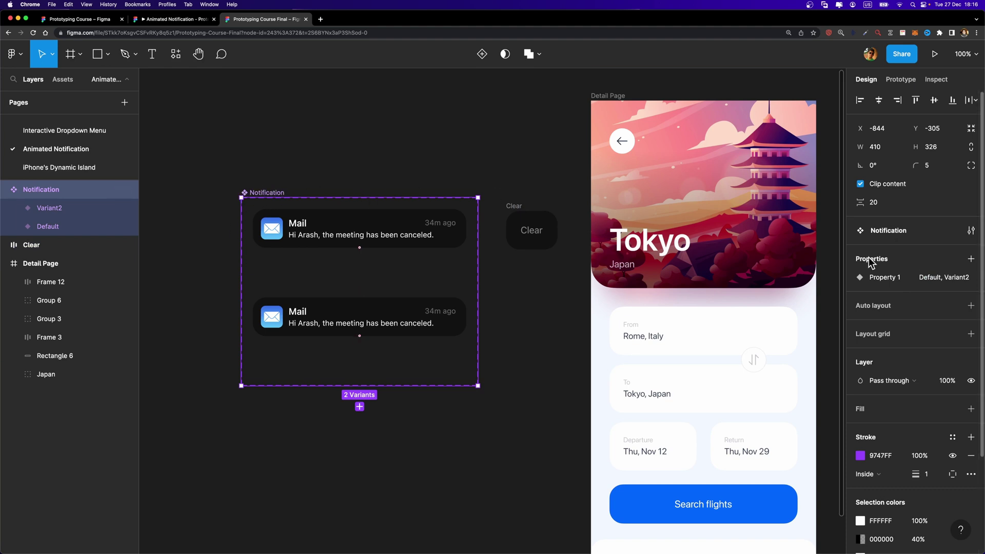
{"action": "mouse_move", "coordinate": [883, 277]}
{"action": "double_click", "coordinate": [899, 280]}
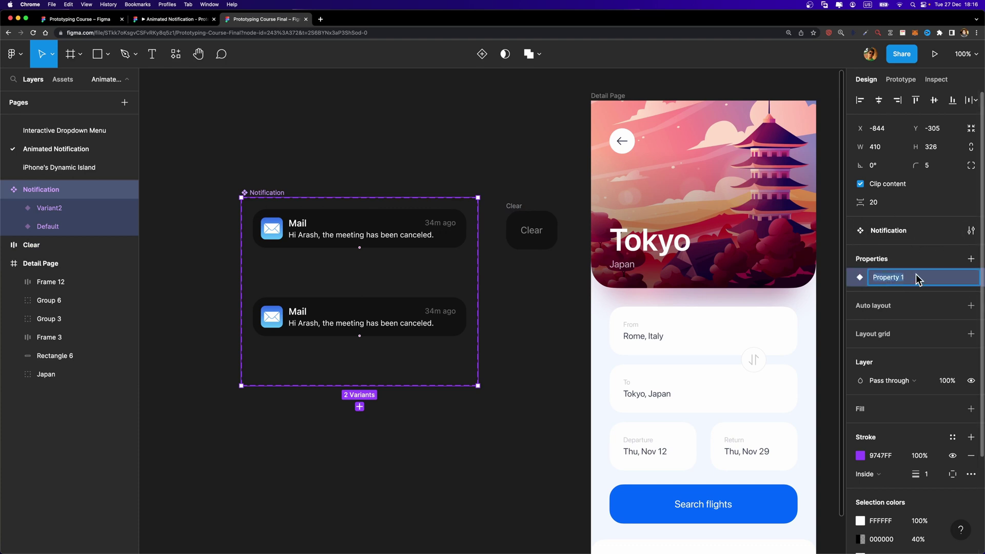
{"action": "type", "text": "Visible"}
{"action": "key", "text": "Return"}
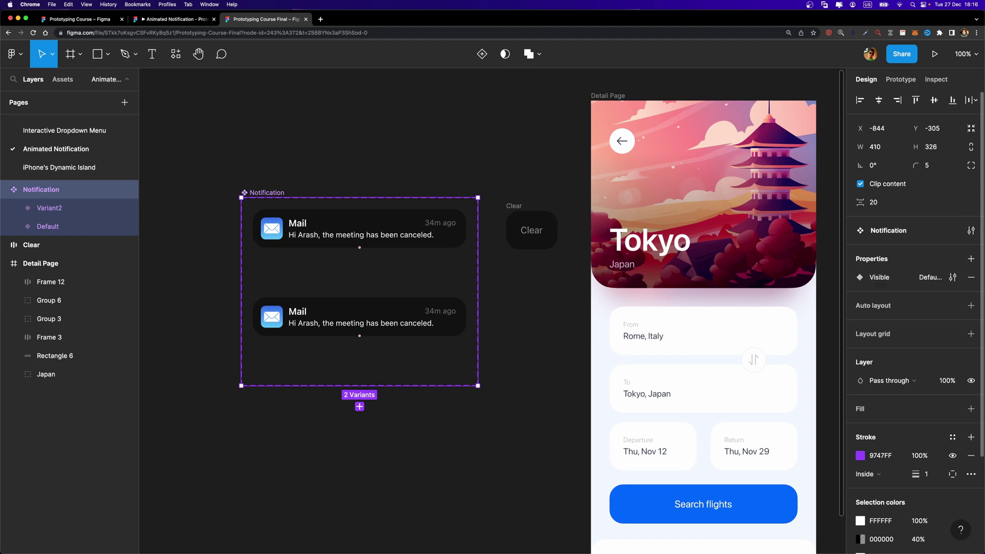
Create a second variant property named Clear on the Notification component set
{"action": "left_click", "coordinate": [971, 259]}
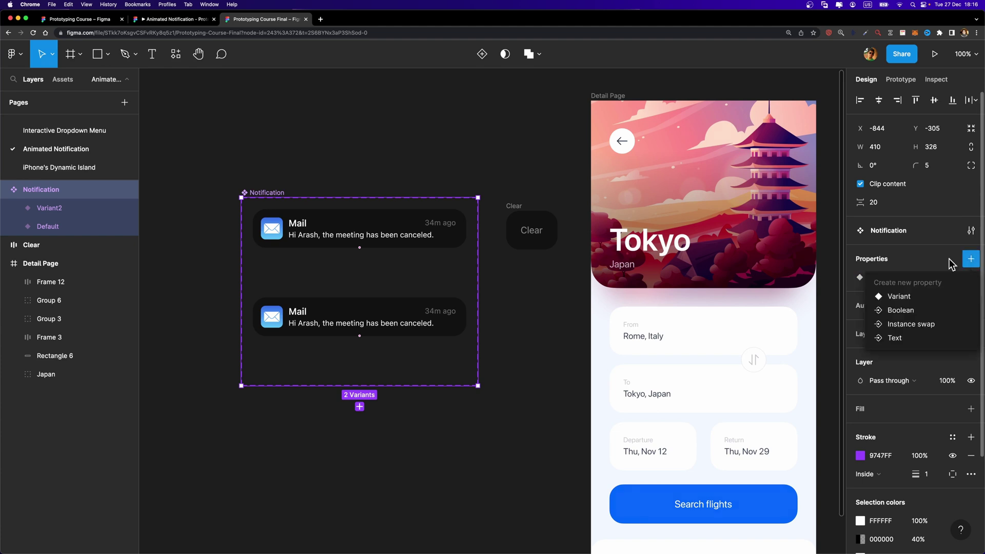
{"action": "left_click", "coordinate": [922, 294]}
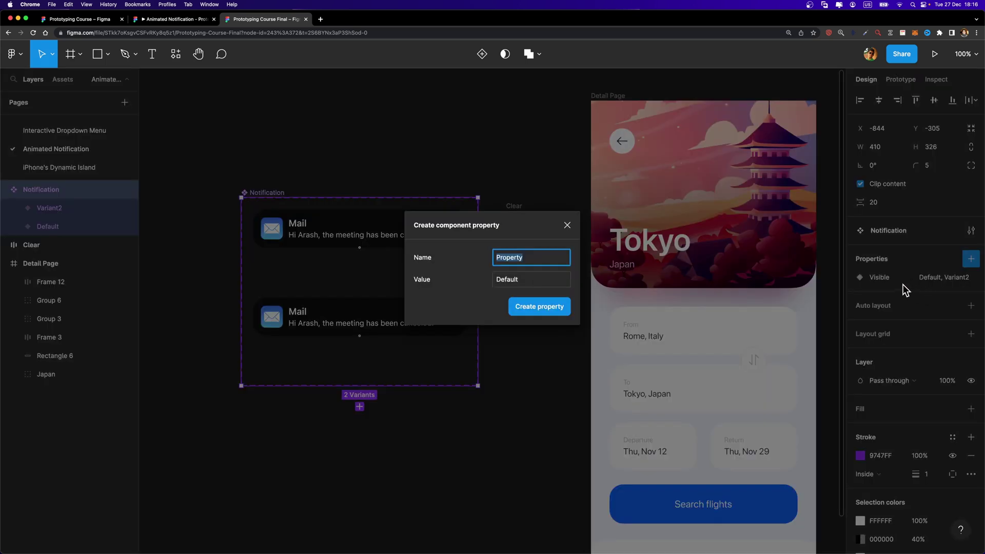
{"action": "type", "text": "Clear"}
{"action": "key", "text": "Return"}
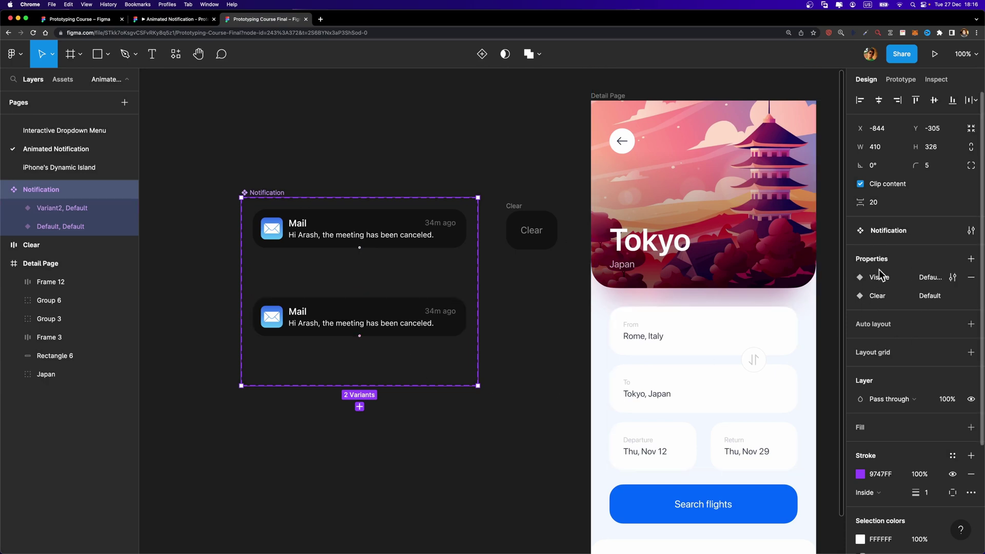
Set the Visible property to False on the upper notification variant and True on the lower one
{"action": "left_click", "coordinate": [326, 213]}
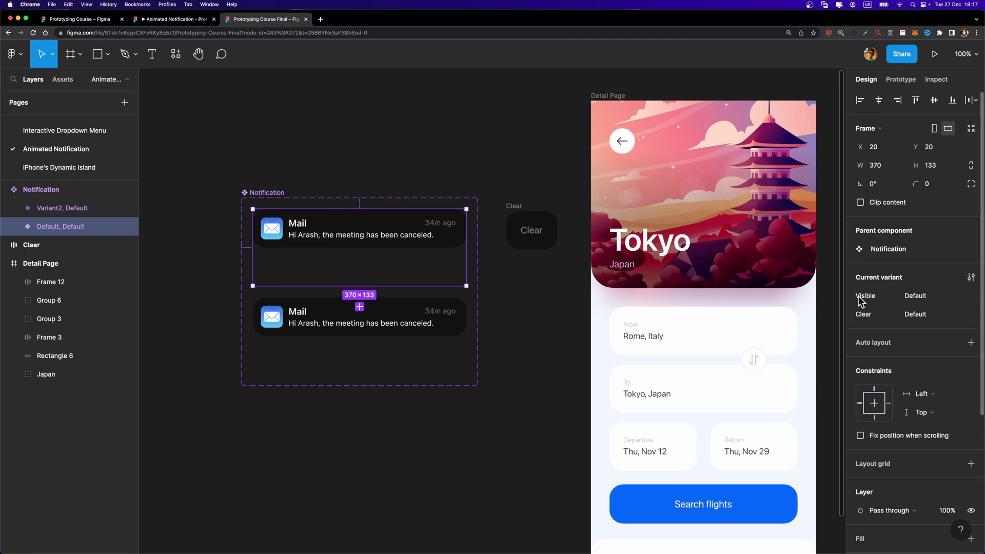
{"action": "left_click", "coordinate": [930, 301]}
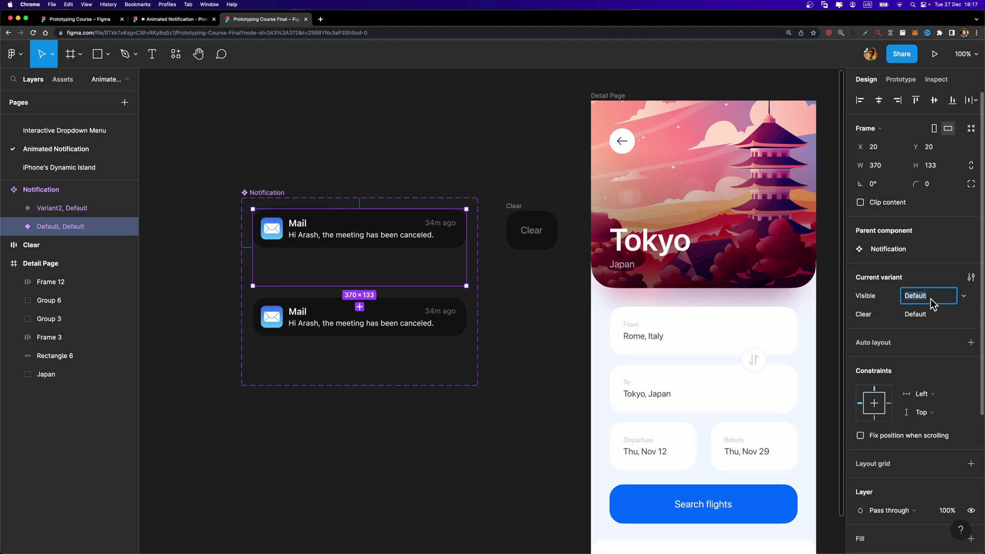
{"action": "type", "text": "False"}
{"action": "key", "text": "Return"}
{"action": "left_click", "coordinate": [428, 322]}
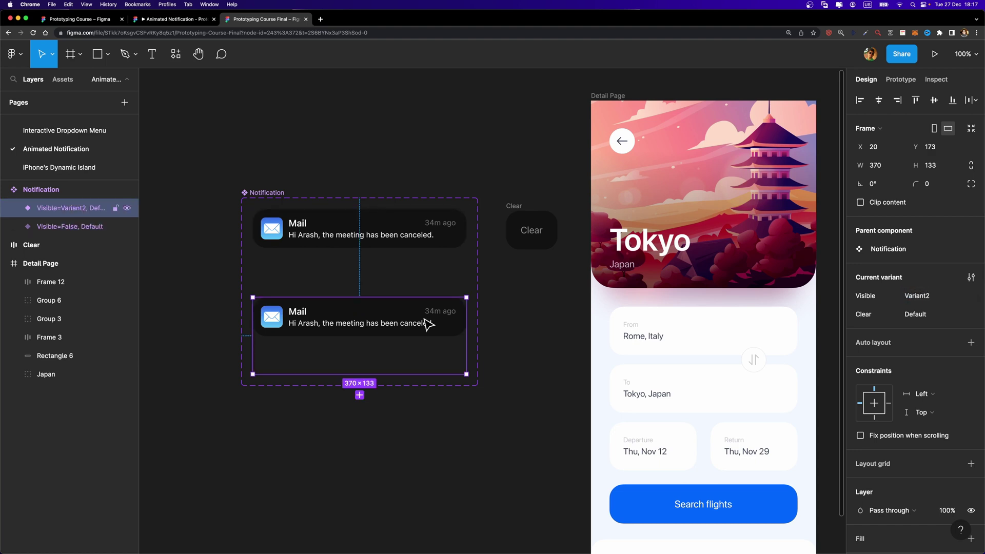
{"action": "double_click", "coordinate": [935, 300]}
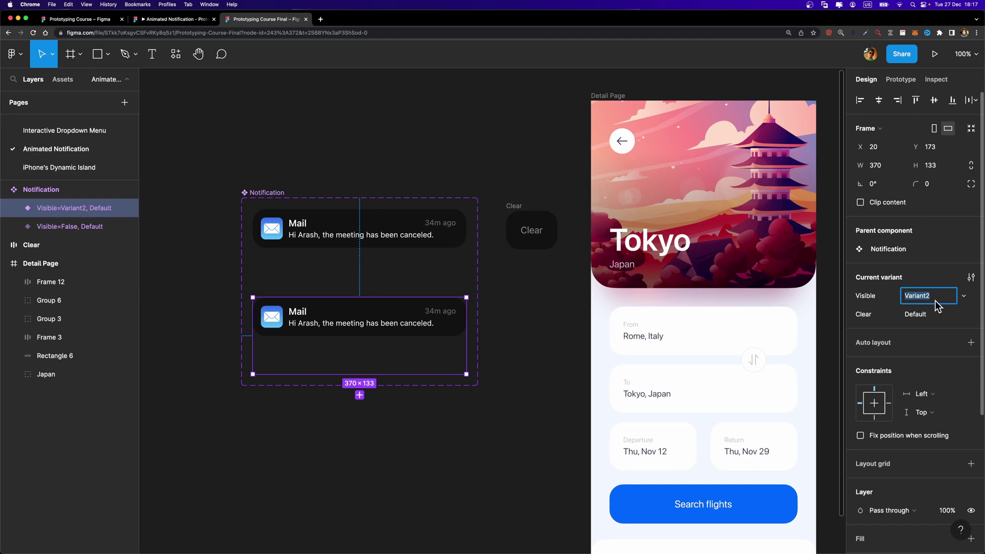
{"action": "type", "text": "True"}
{"action": "key", "text": "Return"}
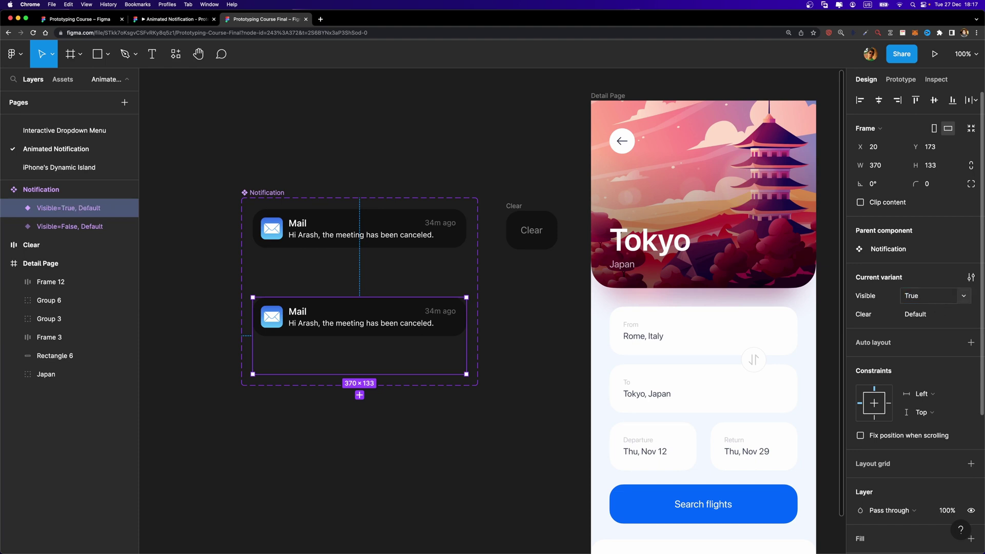
Set the Clear property to False on both notification variants together
{"action": "left_click", "coordinate": [411, 264], "text": "shift"}
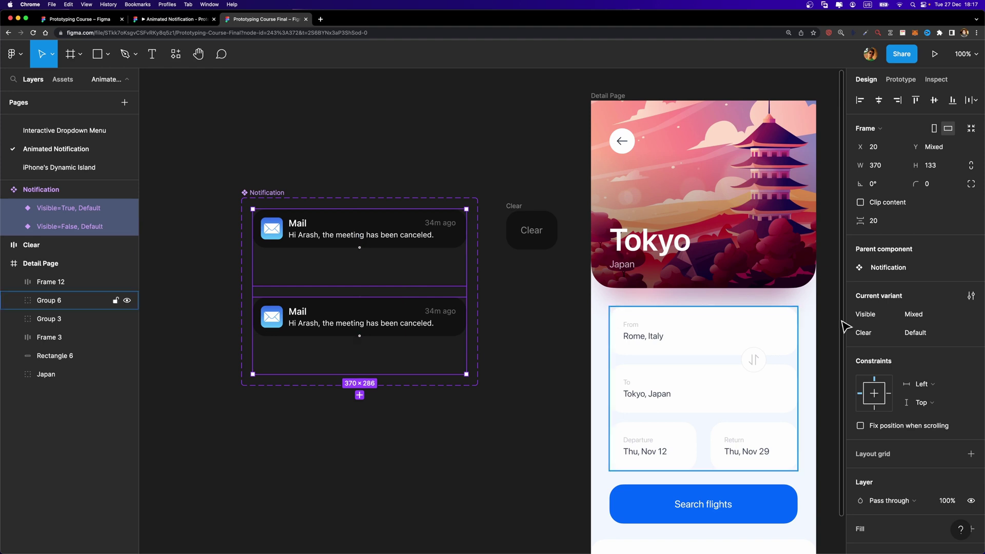
{"action": "left_click", "coordinate": [918, 334]}
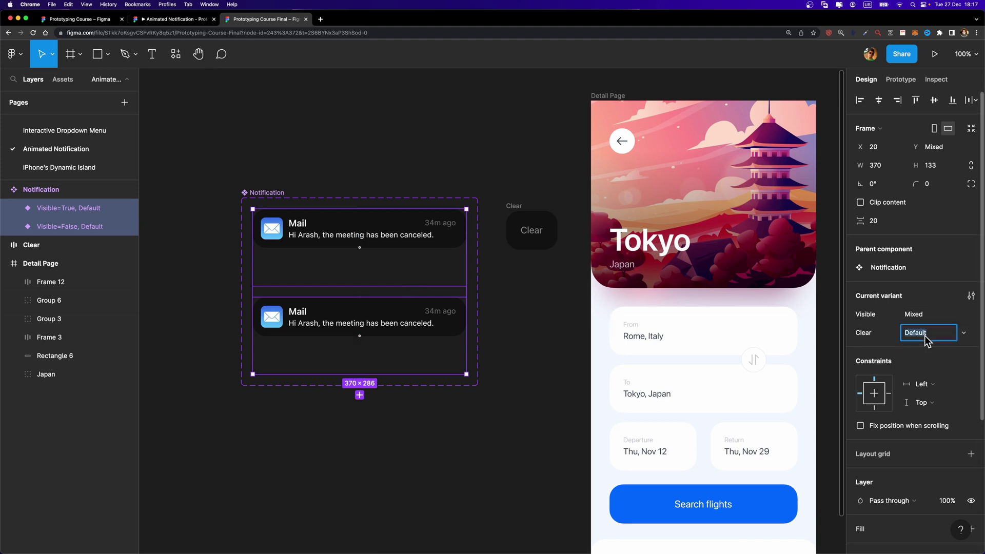
{"action": "type", "text": "False"}
{"action": "key", "text": "Return"}
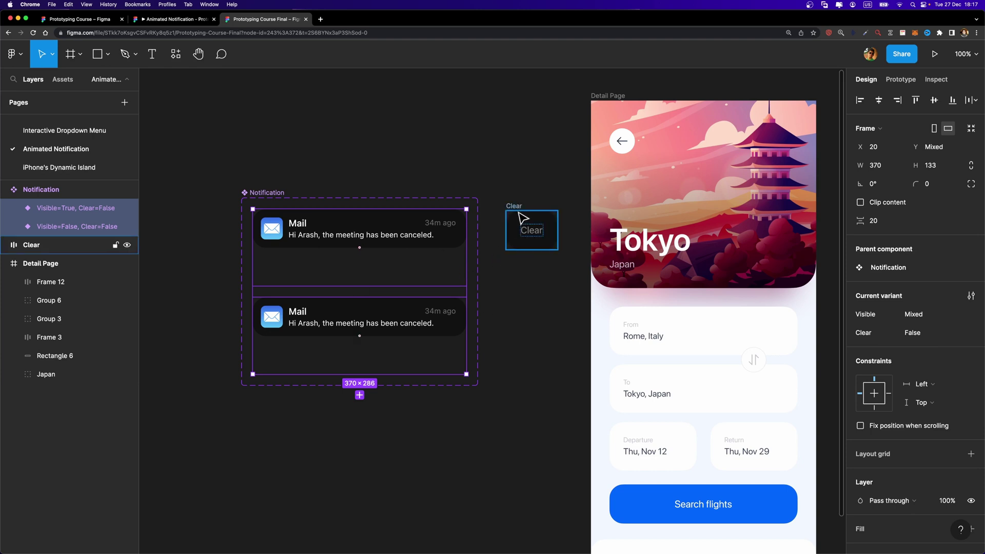
{"action": "left_click", "coordinate": [498, 183]}
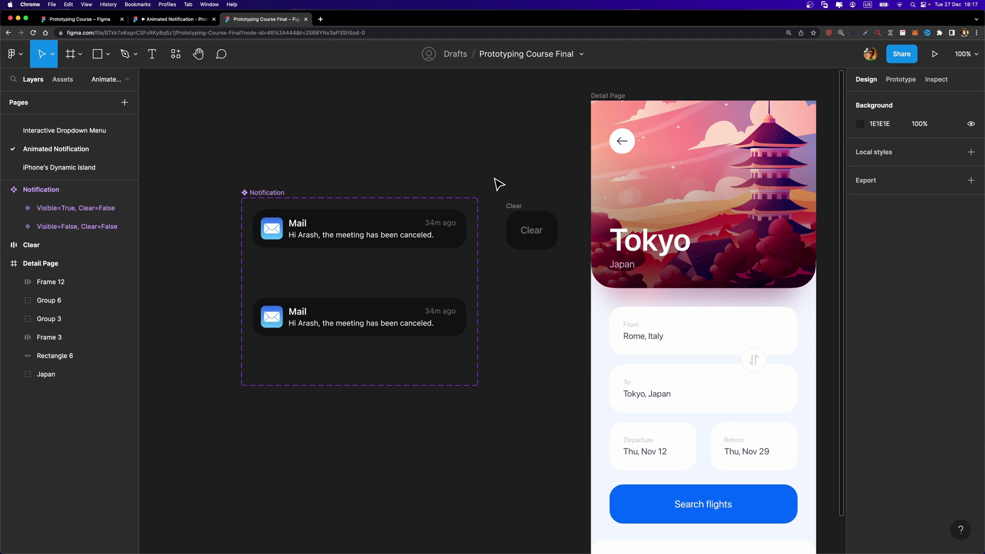
Move the inner Notification layer of the Visible=False variant straight up to Y -70, beyond the variant's upper edge
{"action": "double_click", "coordinate": [392, 228]}
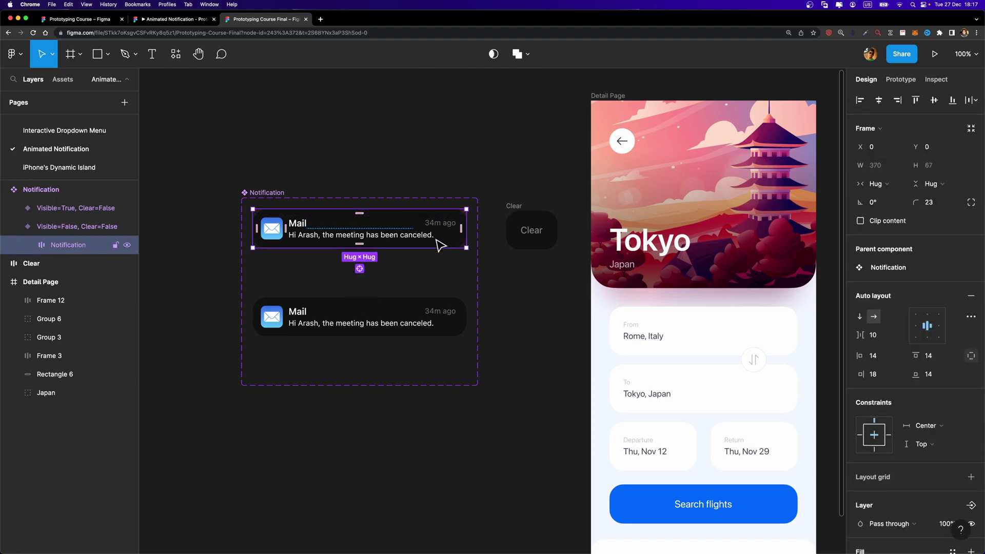
{"action": "left_click", "coordinate": [417, 262]}
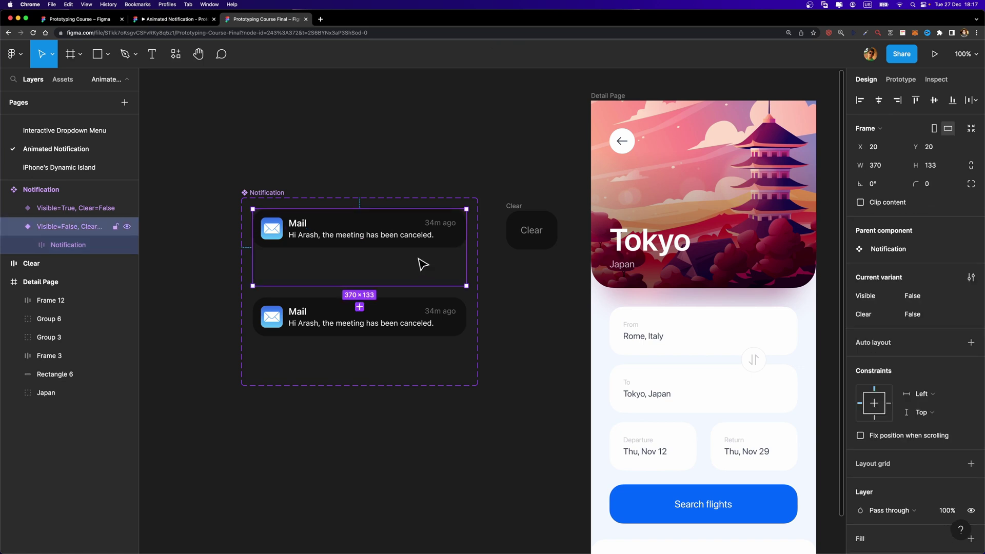
{"action": "left_click", "coordinate": [387, 236]}
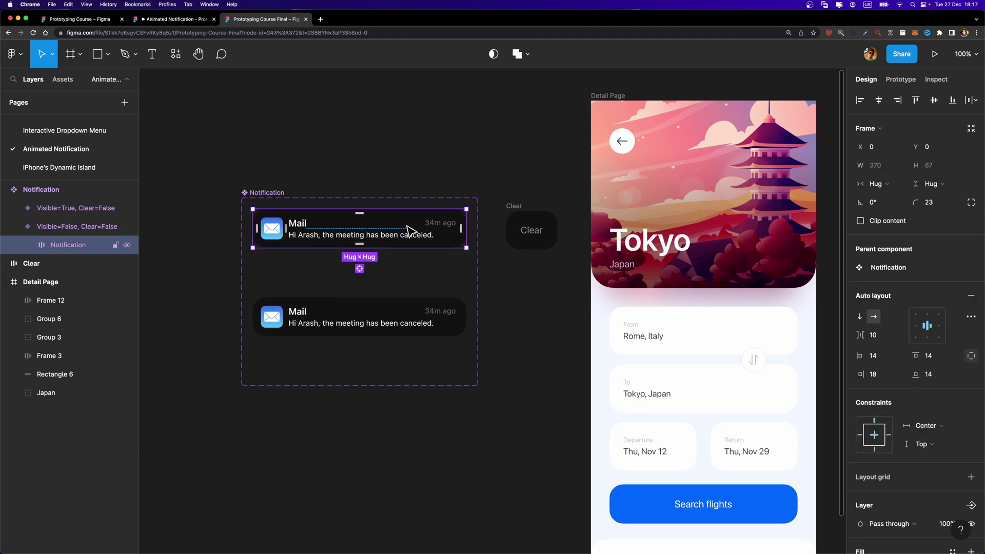
{"action": "key", "text": "shift+Up"}
{"action": "key", "text": "shift+Up"}
{"action": "key", "text": "shift+Up"}
{"action": "key", "text": "shift+Up"}
{"action": "key", "text": "shift+Up"}
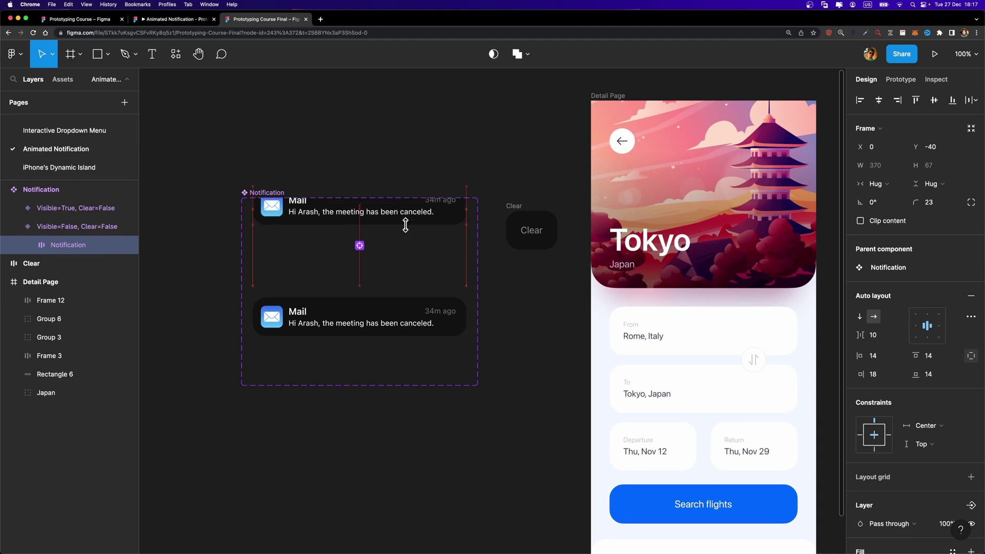
{"action": "key", "text": "shift+Up"}
{"action": "key", "text": "shift+Up"}
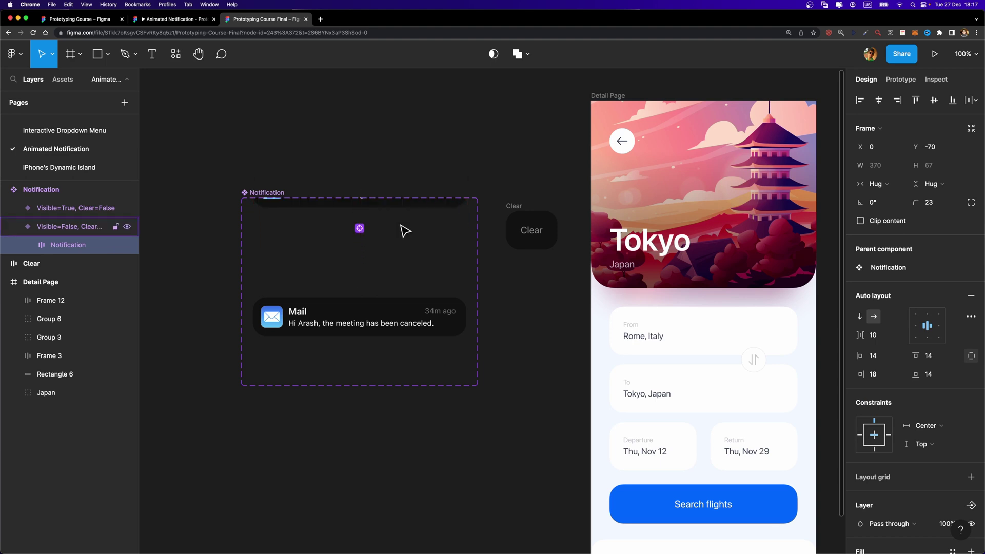
Turn on Clip content for the Visible=False notification variant so its hidden layer is masked
{"action": "key", "text": "Escape"}
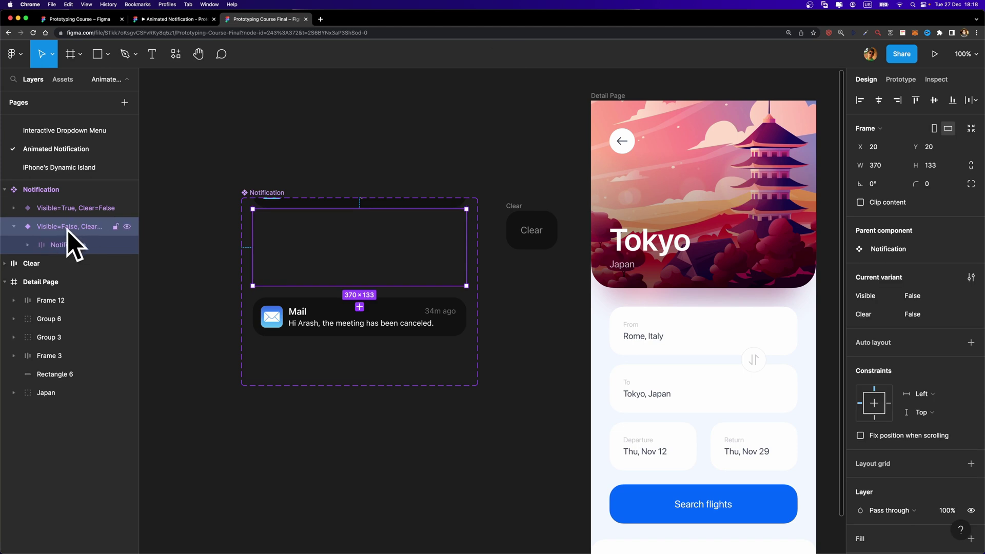
{"action": "left_click", "coordinate": [860, 203]}
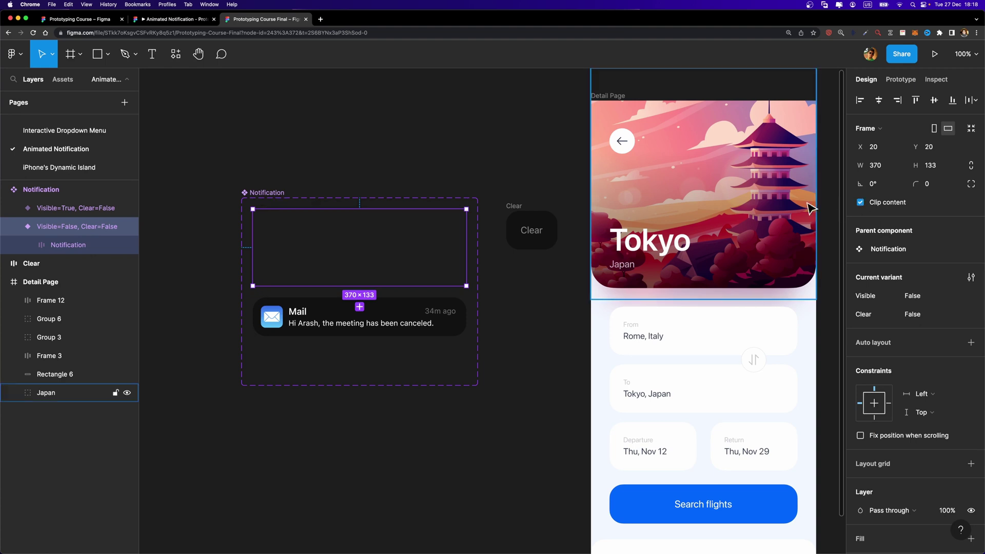
{"action": "left_click", "coordinate": [505, 156]}
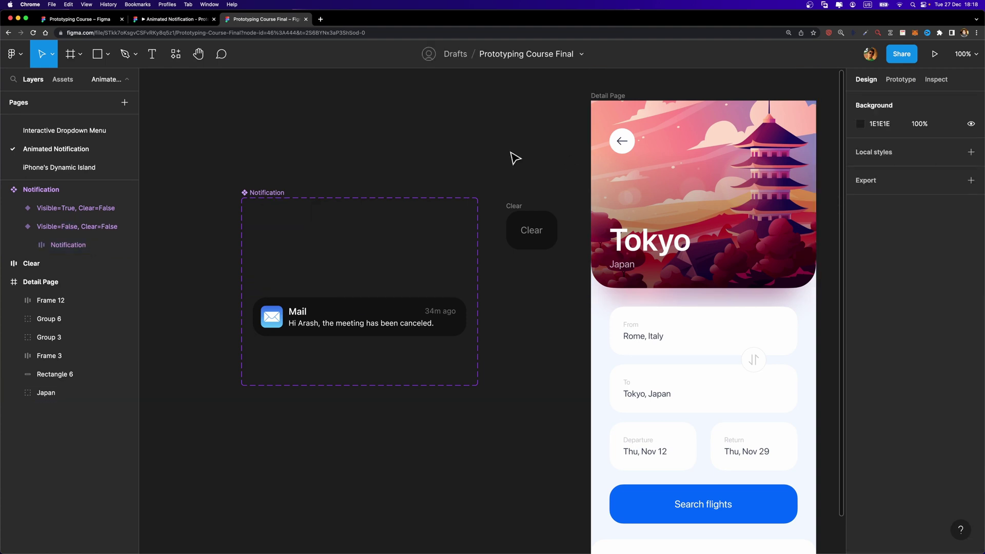
Create a prototype connection from the Visible=False variant to the Visible=True variant
{"action": "left_click", "coordinate": [359, 246]}
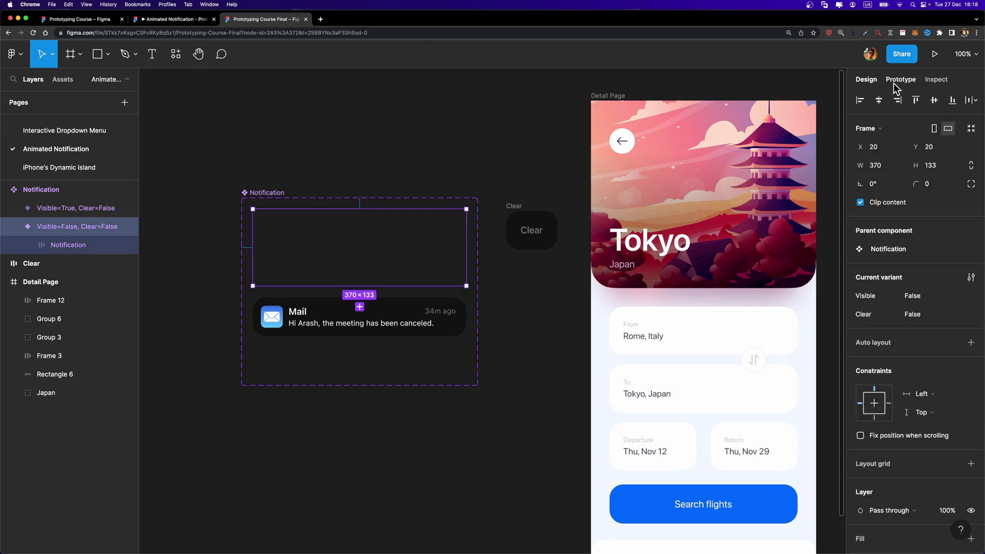
{"action": "left_click", "coordinate": [893, 84]}
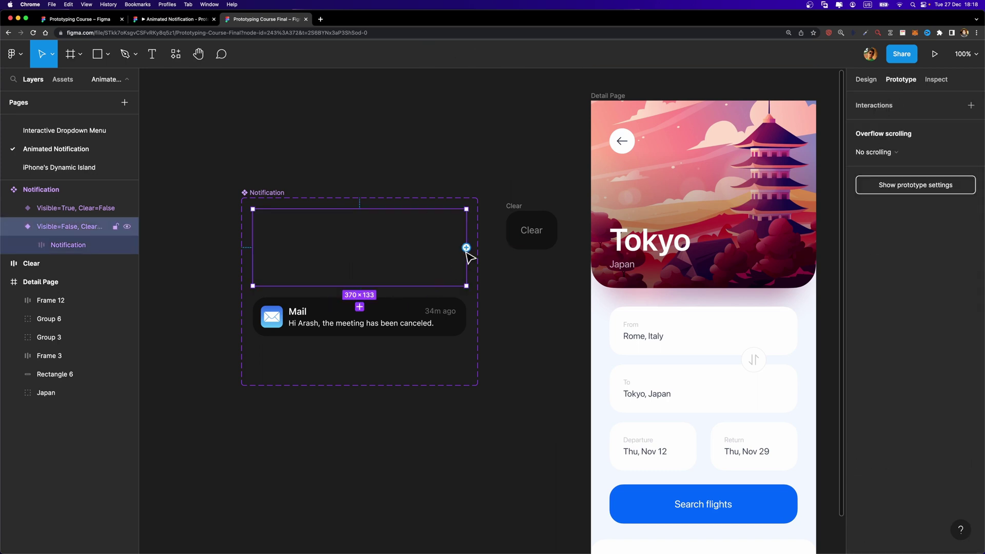
{"action": "left_click_drag", "start_coordinate": [467, 247], "coordinate": [408, 322]}
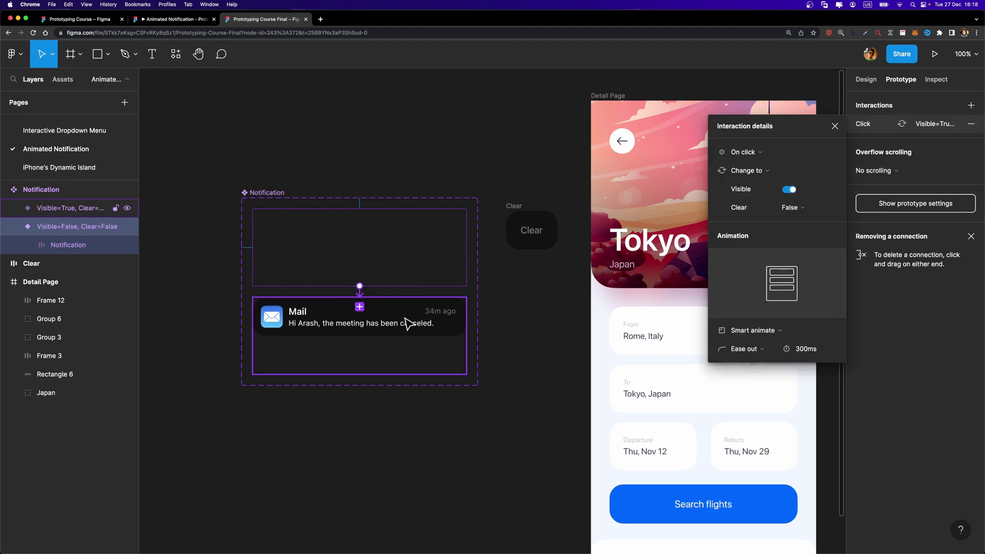
Set the connection's trigger to After delay with a delay of 3000 ms and close the interaction details
{"action": "left_click", "coordinate": [778, 153]}
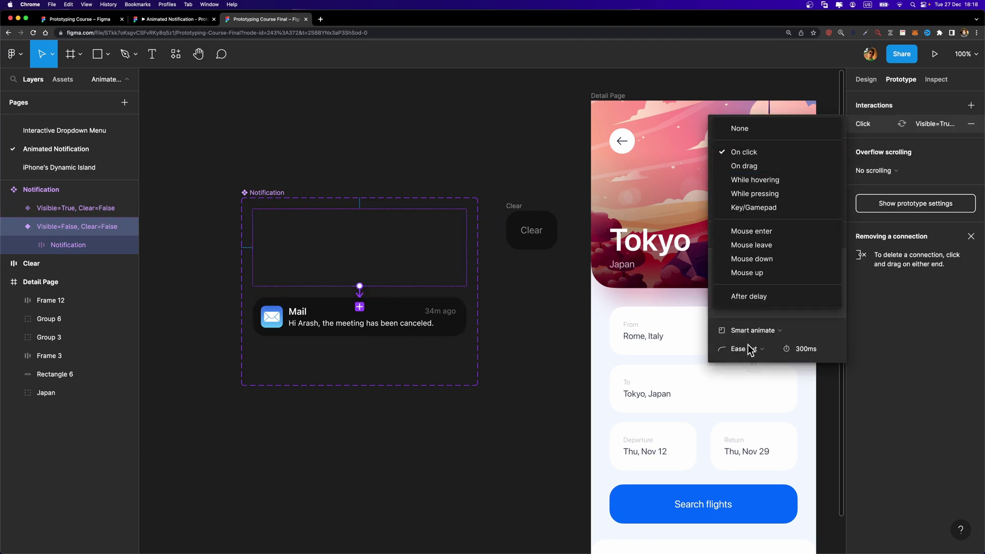
{"action": "left_click", "coordinate": [754, 292]}
{"action": "left_click", "coordinate": [806, 155]}
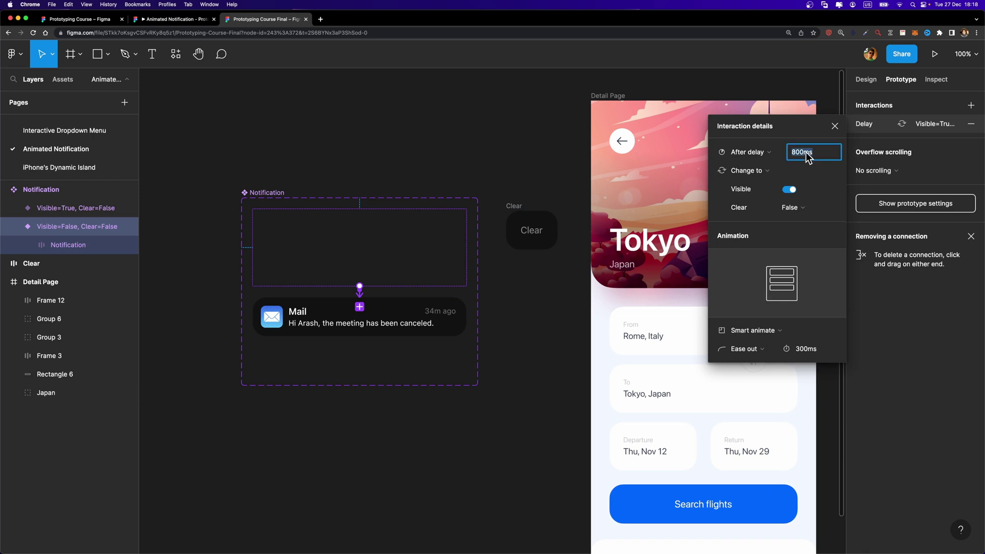
{"action": "type", "text": "3000"}
{"action": "key", "text": "Return"}
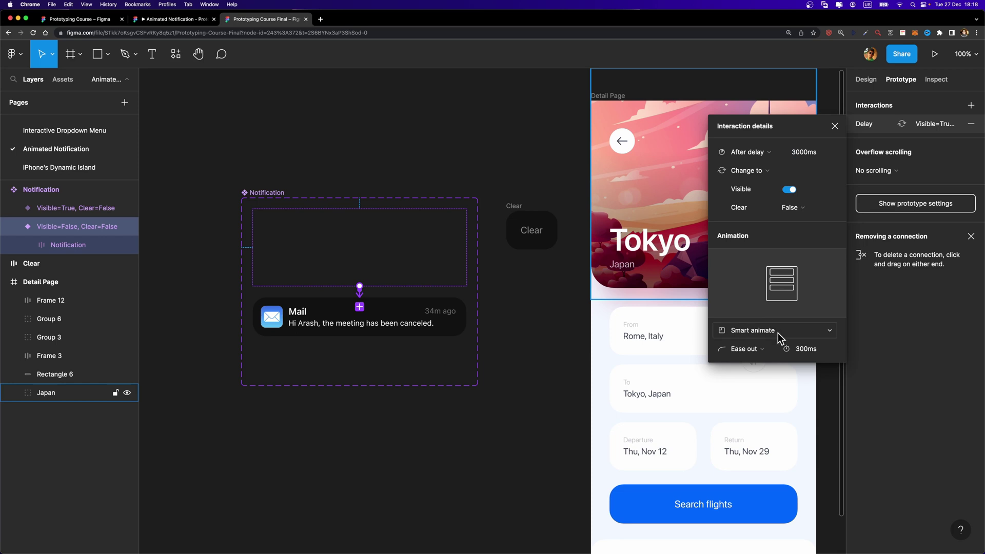
{"action": "left_click", "coordinate": [835, 126]}
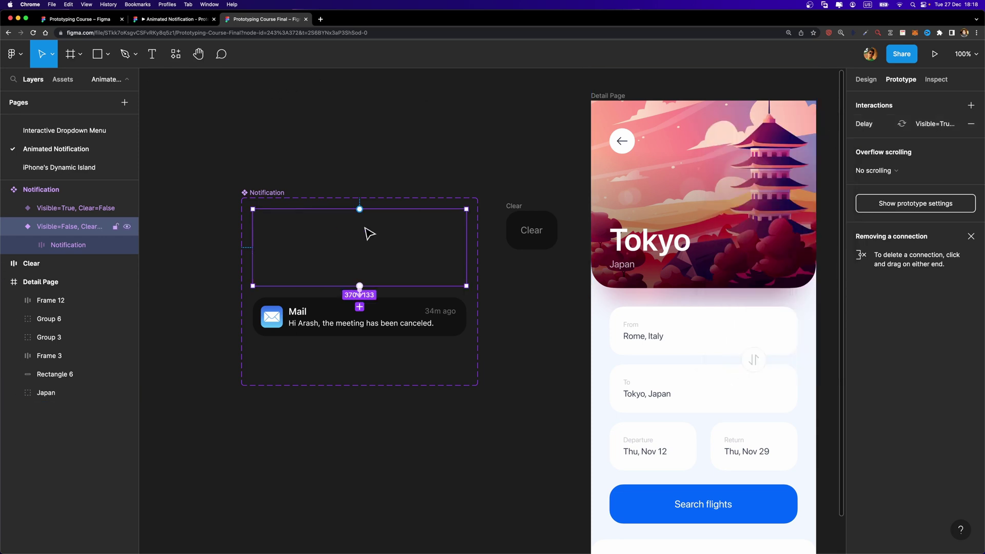
Place an instance of the local Notification component over the upper area of the Detail Page frame
{"action": "left_click", "coordinate": [63, 79]}
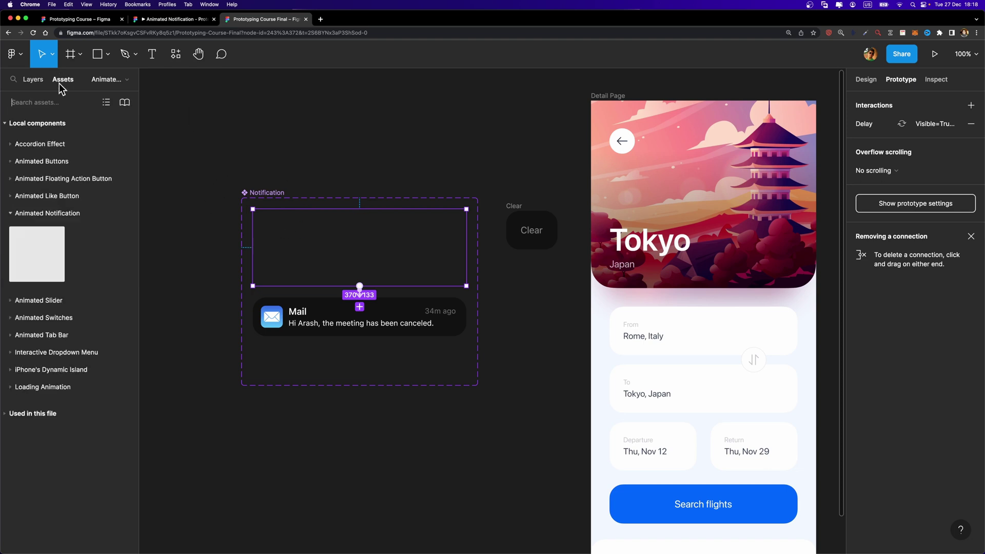
{"action": "scroll", "coordinate": [540, 196], "scroll_direction": "right", "scroll_amount": 2}
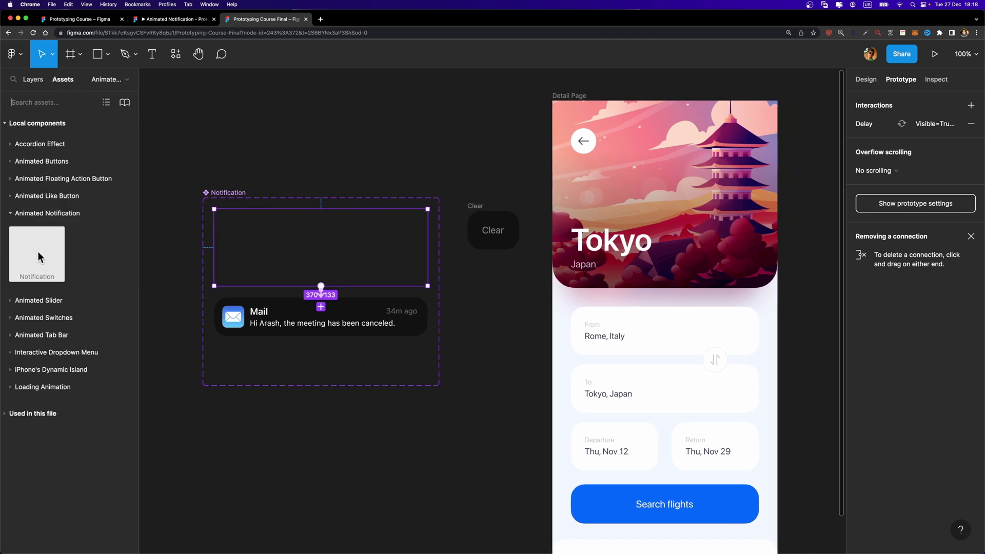
{"action": "key", "text": "Escape"}
{"action": "left_click", "coordinate": [678, 147]}
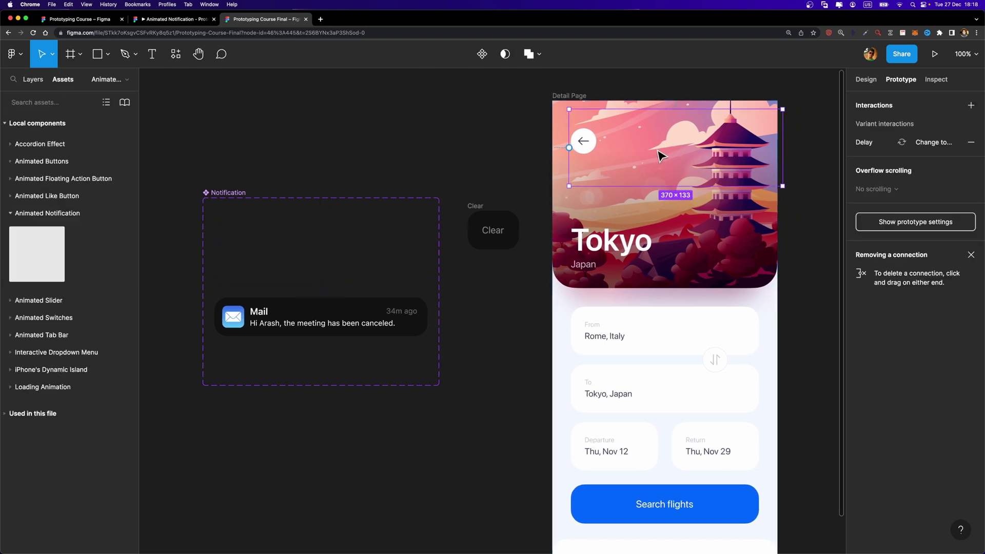
Align the notification instance to the Detail Page's horizontal center and top edge, and preview the frame's prototype
{"action": "left_click", "coordinate": [866, 79]}
{"action": "left_click", "coordinate": [881, 101]}
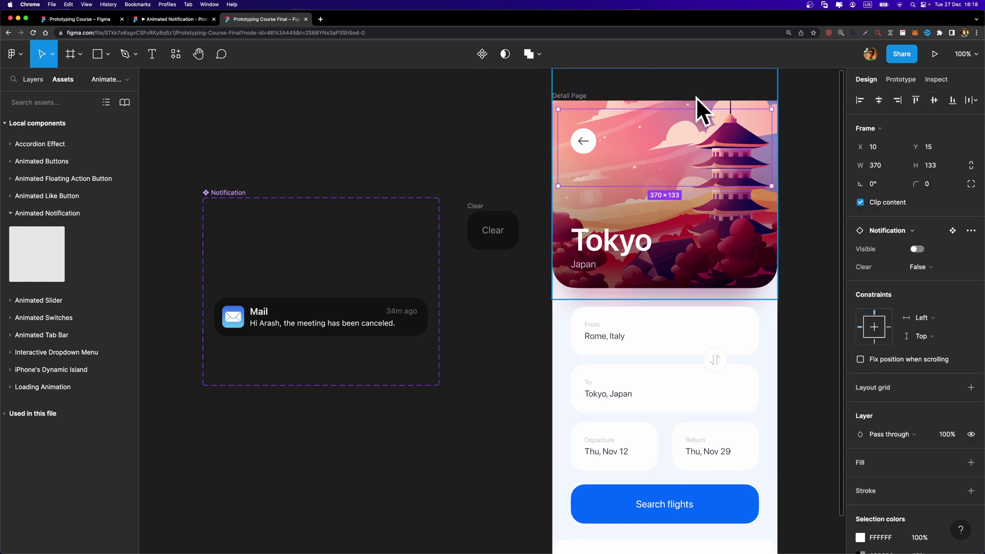
{"action": "left_click", "coordinate": [918, 102]}
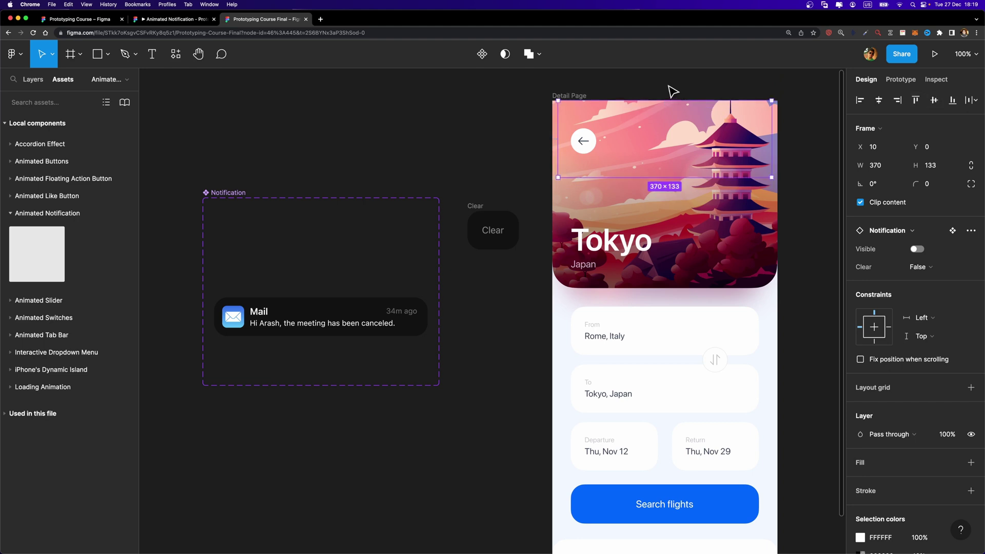
{"action": "left_click", "coordinate": [560, 99]}
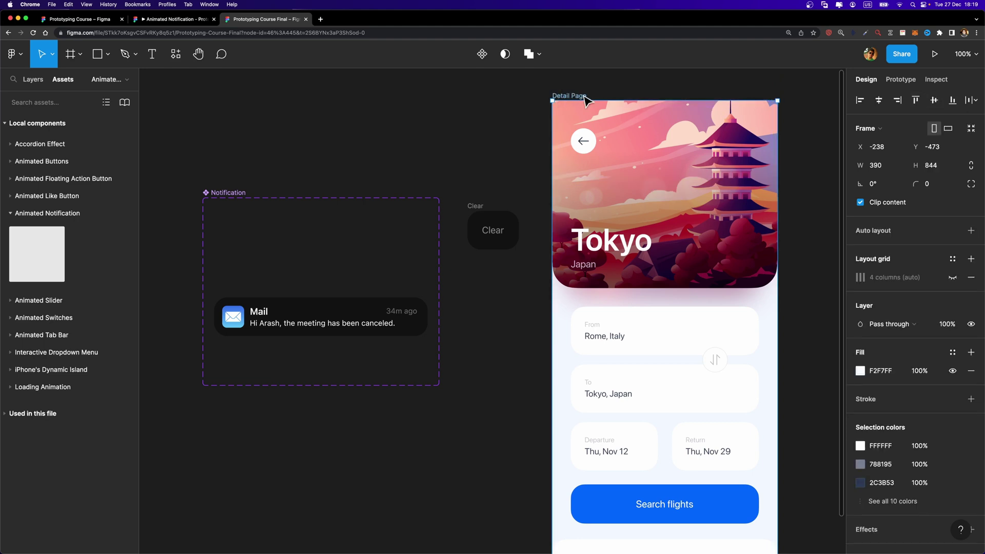
{"action": "left_click", "coordinate": [933, 54]}
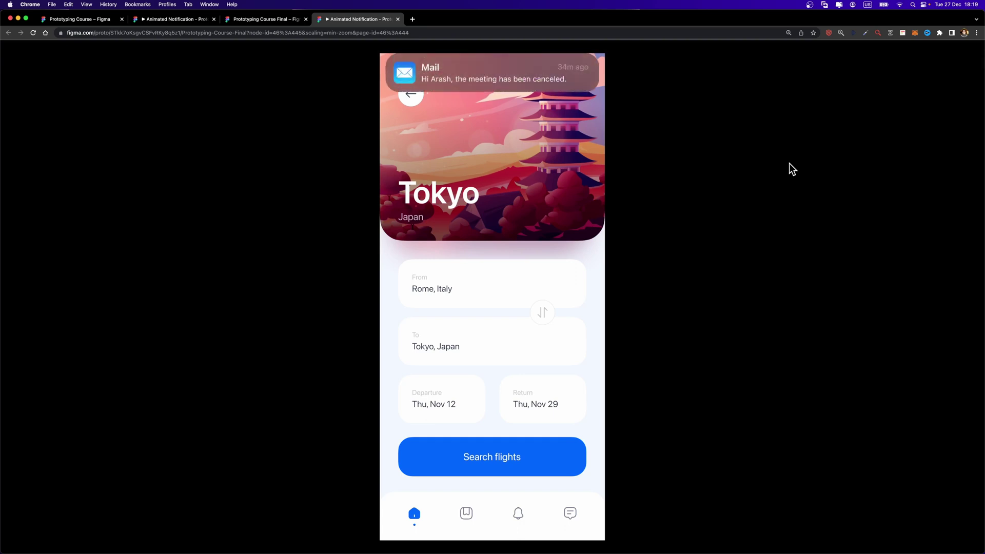
Turn on Clip content for the Visible=True variant in the design file and reload the prototype preview to watch the notification
{"action": "left_click", "coordinate": [253, 20]}
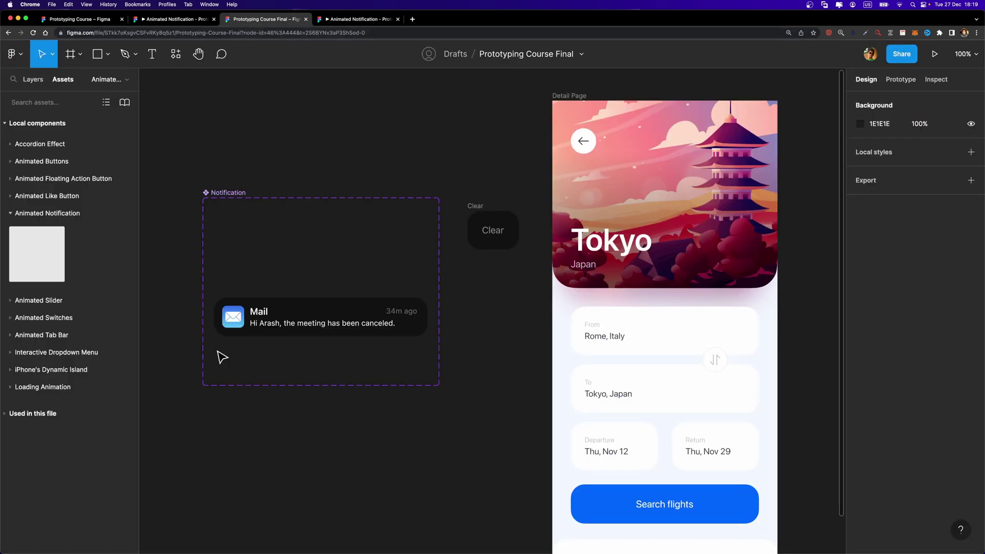
{"action": "left_click", "coordinate": [272, 364]}
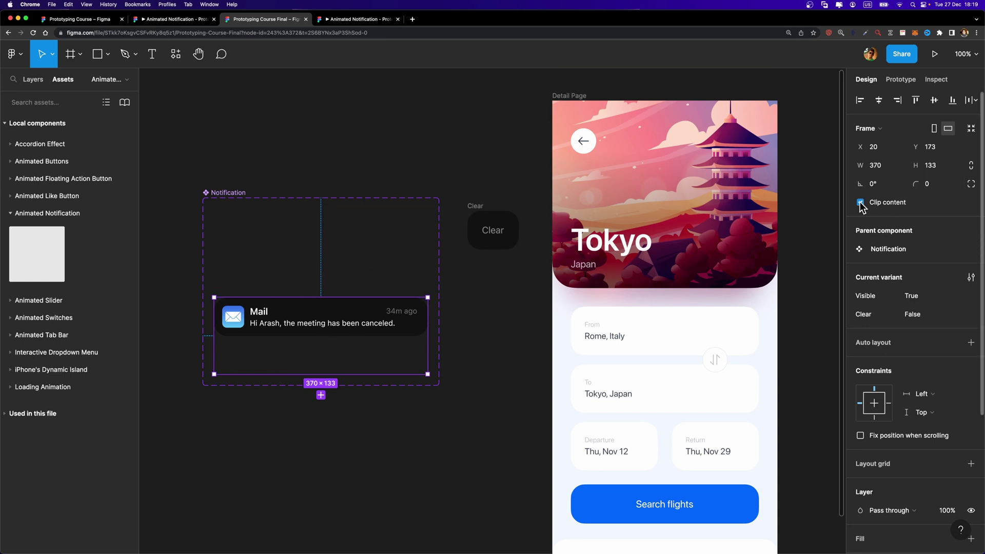
{"action": "left_click", "coordinate": [336, 19]}
{"action": "left_click", "coordinate": [337, 33]}
{"action": "key", "text": "Return"}
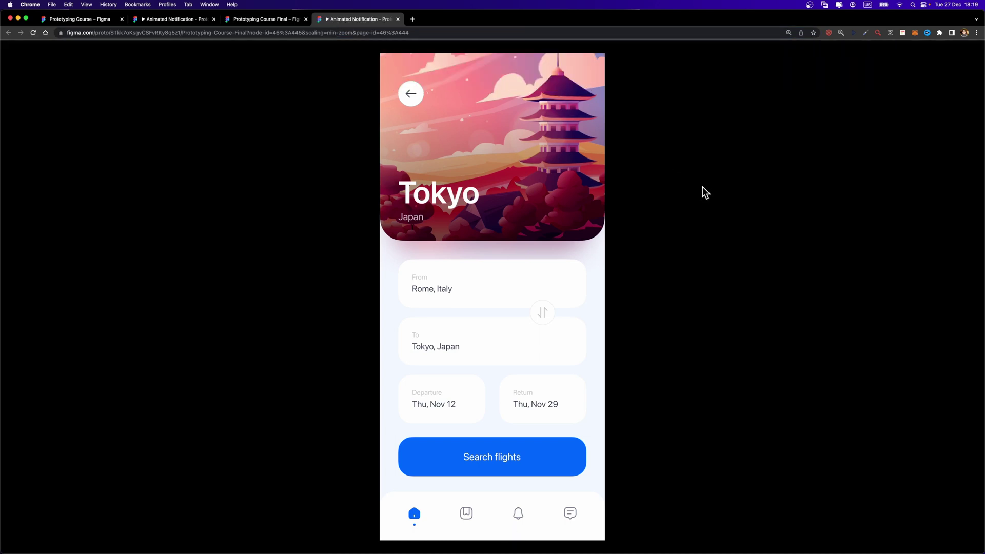
{"action": "mouse_move", "coordinate": [526, 66]}
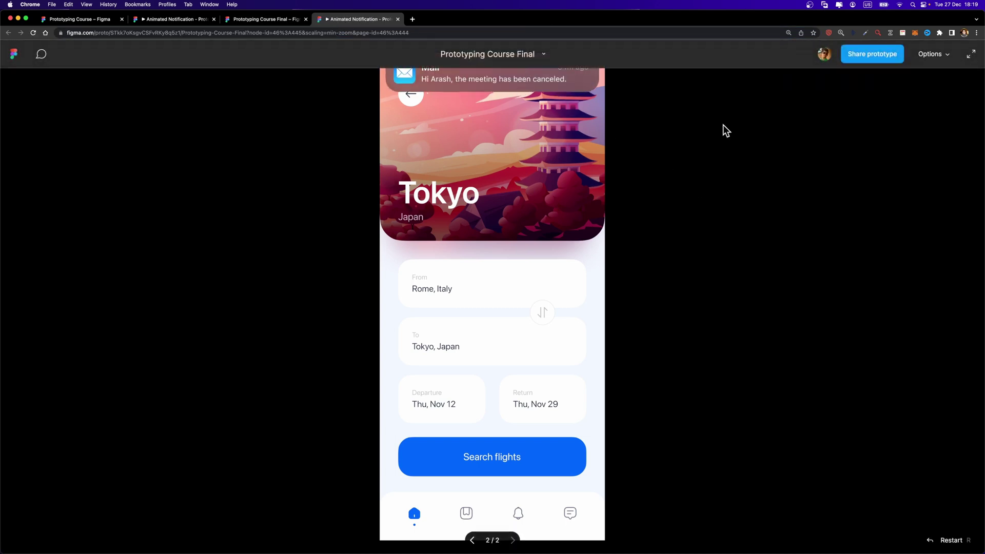
{"action": "mouse_move", "coordinate": [558, 60]}
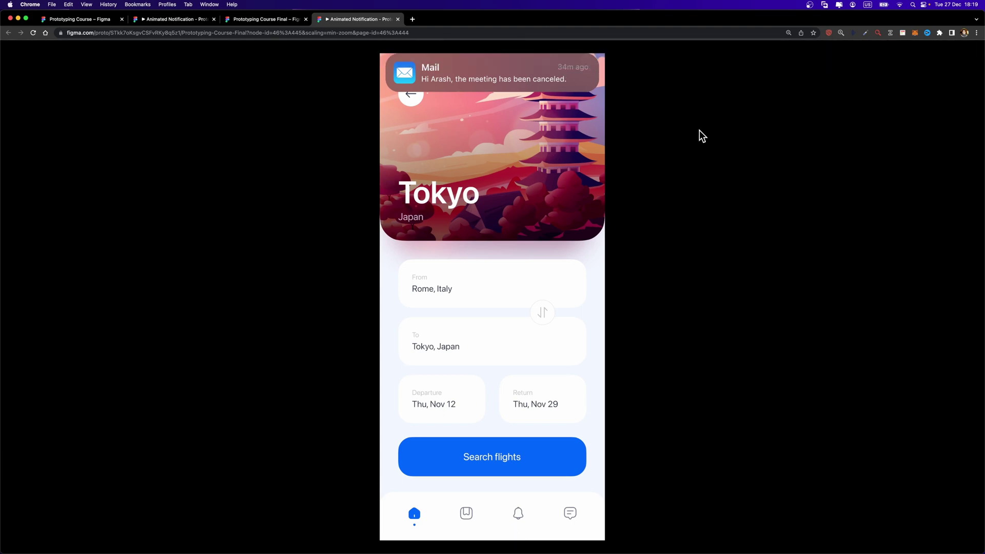
Align the inner Notification layer to the bottom of the Visible=True variant and reload the prototype preview
{"action": "left_click", "coordinate": [241, 16]}
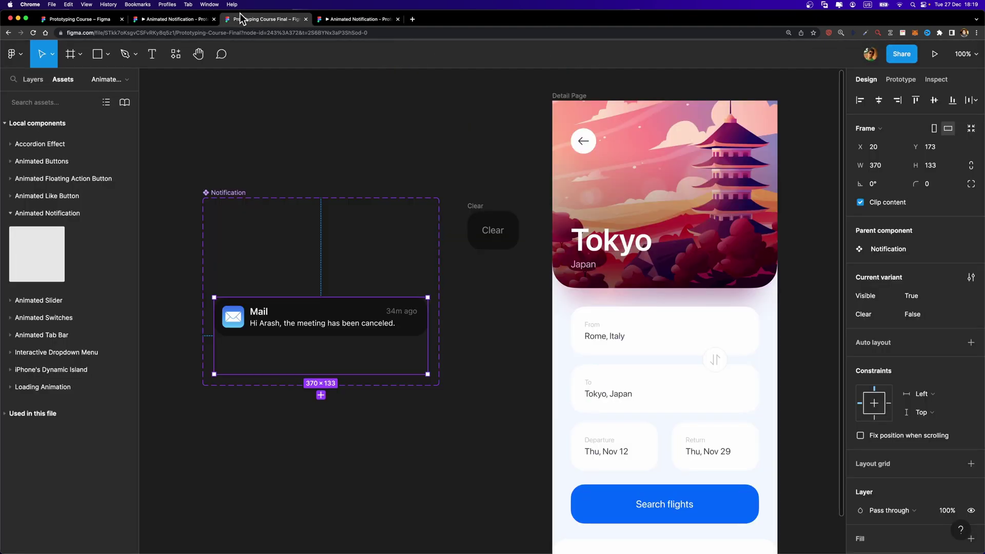
{"action": "left_click", "coordinate": [350, 319]}
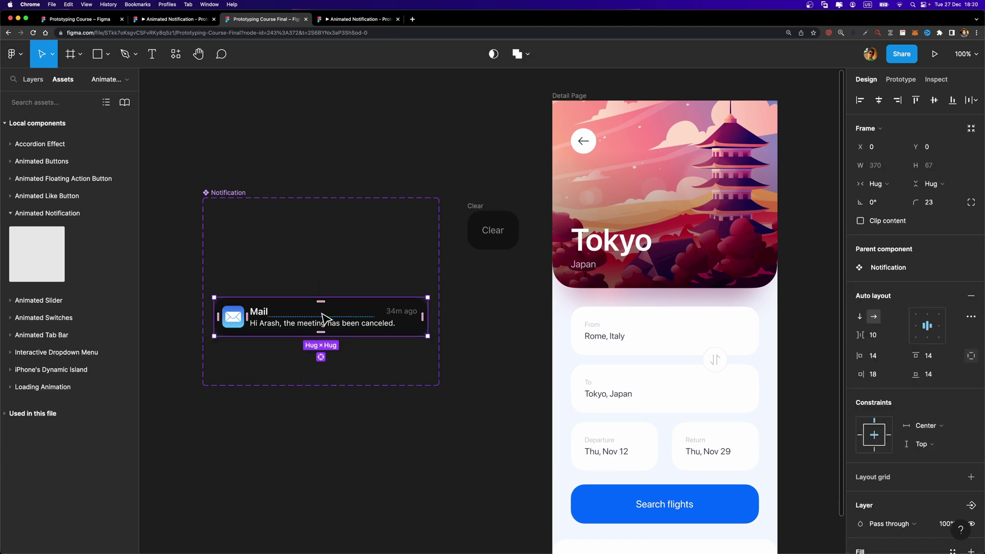
{"action": "left_click", "coordinate": [35, 79]}
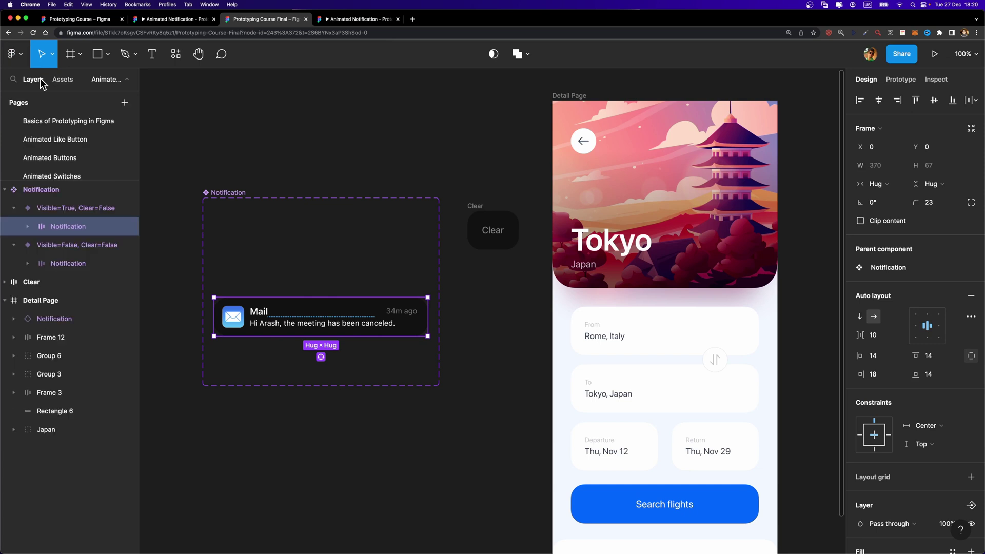
{"action": "left_click", "coordinate": [951, 100]}
{"action": "left_click", "coordinate": [335, 18]}
{"action": "left_click", "coordinate": [337, 32]}
{"action": "key", "text": "Return"}
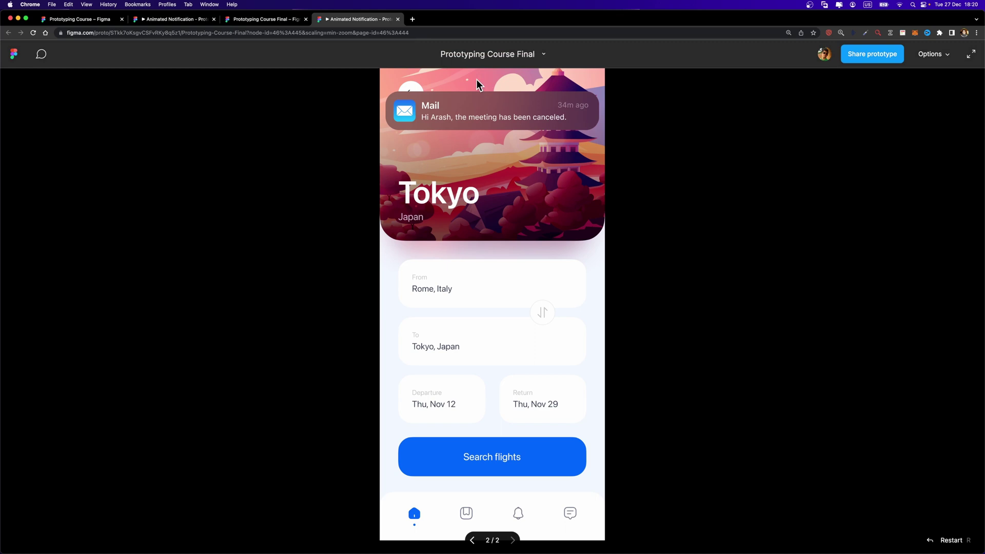
Center the inner Notification layer vertically within the Visible=True variant and check its position in the prototype preview
{"action": "left_click", "coordinate": [264, 19]}
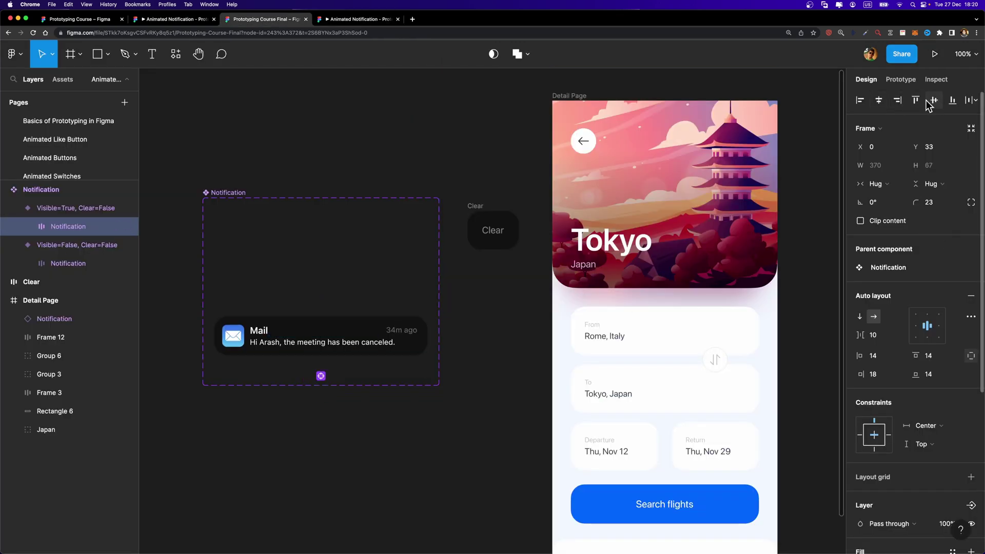
{"action": "left_click", "coordinate": [358, 19]}
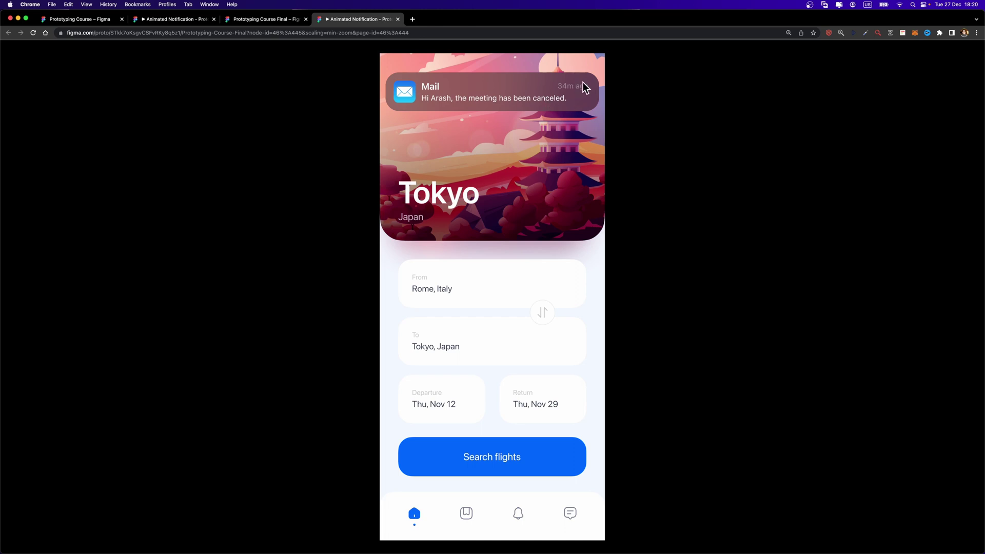
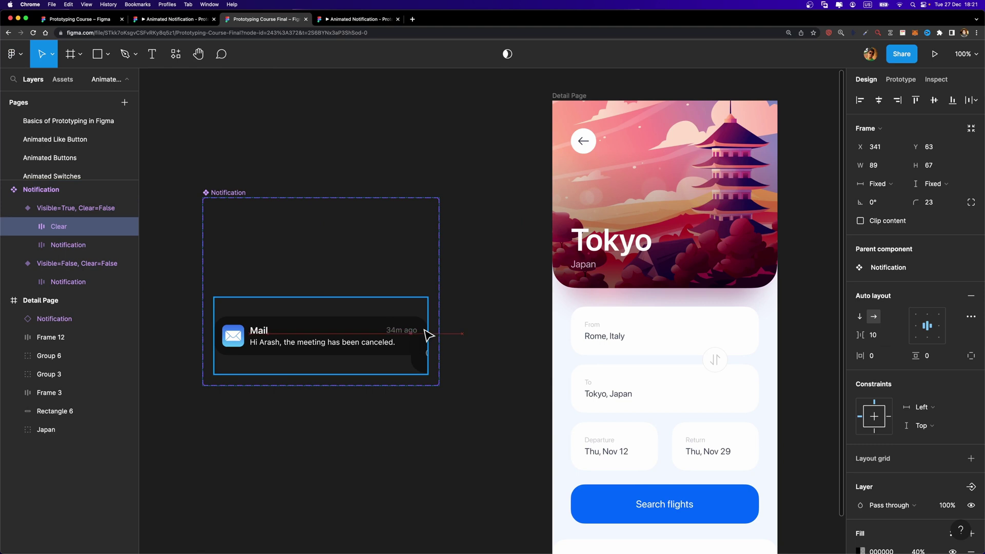
Position the Clear layer inside the Visible=True variant, vertically centered and just beyond the notification's right edge
{"action": "left_click_drag", "start_coordinate": [424, 331], "coordinate": [433, 326]}
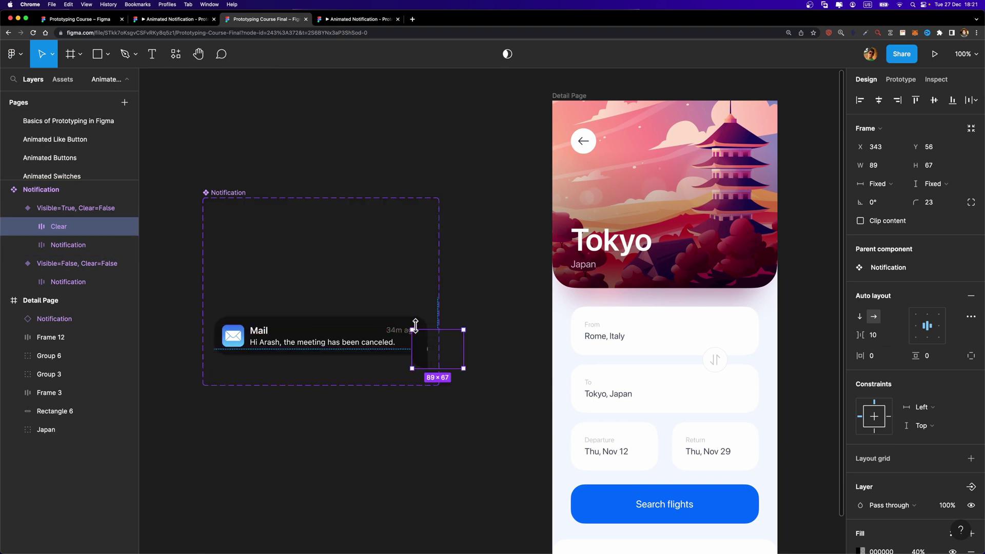
{"action": "left_click", "coordinate": [933, 101]}
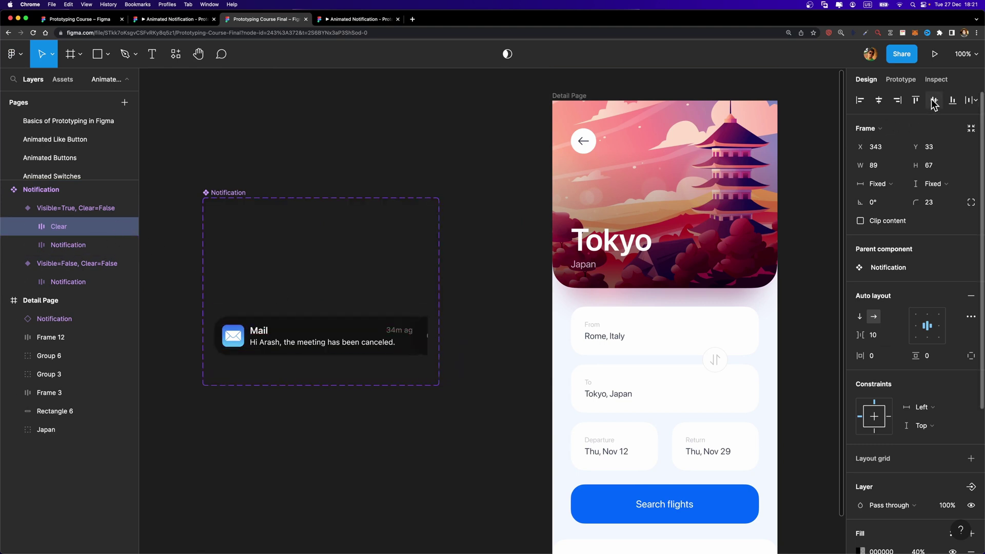
{"action": "key", "text": "Right"}
{"action": "key", "text": "Right"}
{"action": "key", "text": "Right"}
{"action": "key", "text": "Right"}
{"action": "key", "text": "Right"}
{"action": "key", "text": "Right"}
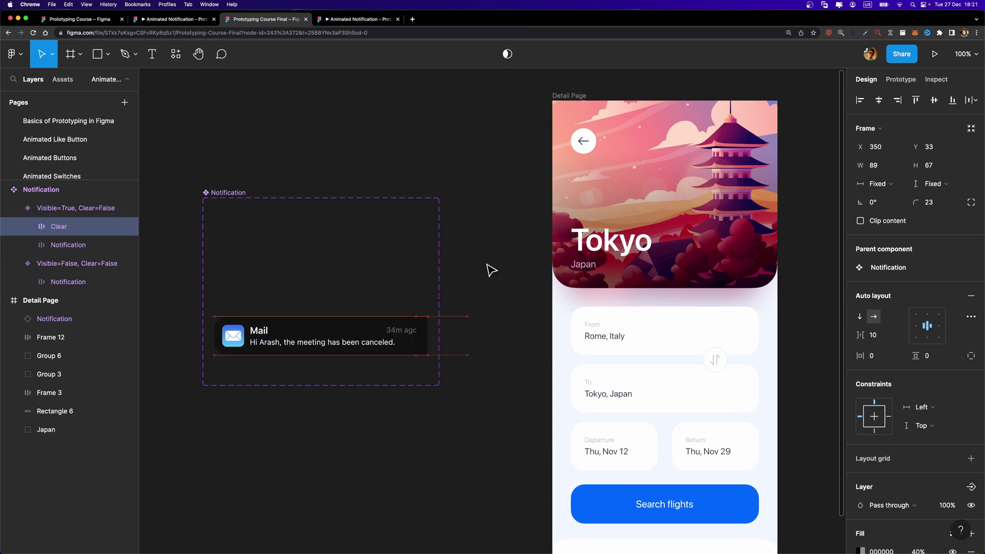
Set the Clear layer's opacity to 0% and select the Visible=True, Clear=False variant
{"action": "scroll", "coordinate": [928, 344], "scroll_direction": "down", "scroll_amount": 5}
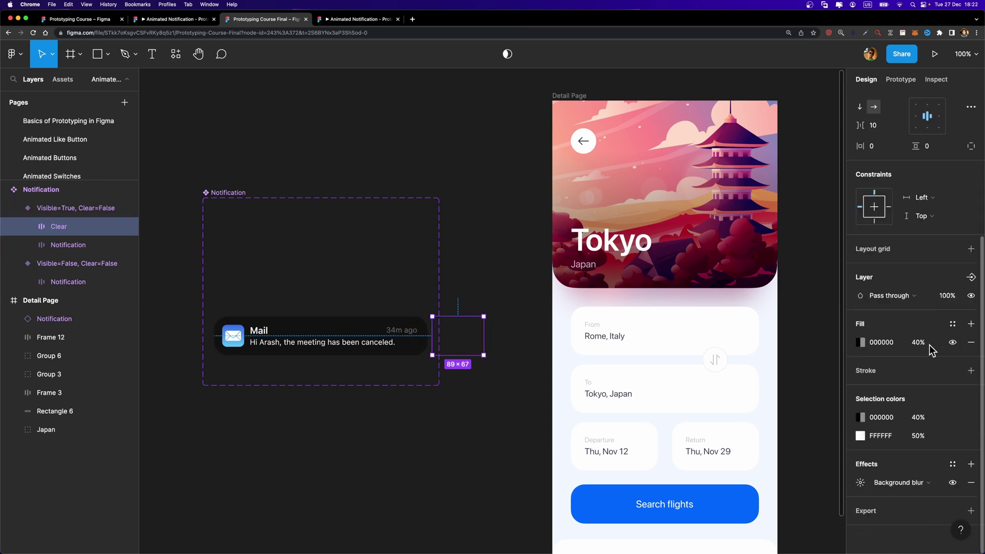
{"action": "left_click", "coordinate": [940, 297]}
{"action": "type", "text": "0"}
{"action": "key", "text": "Return"}
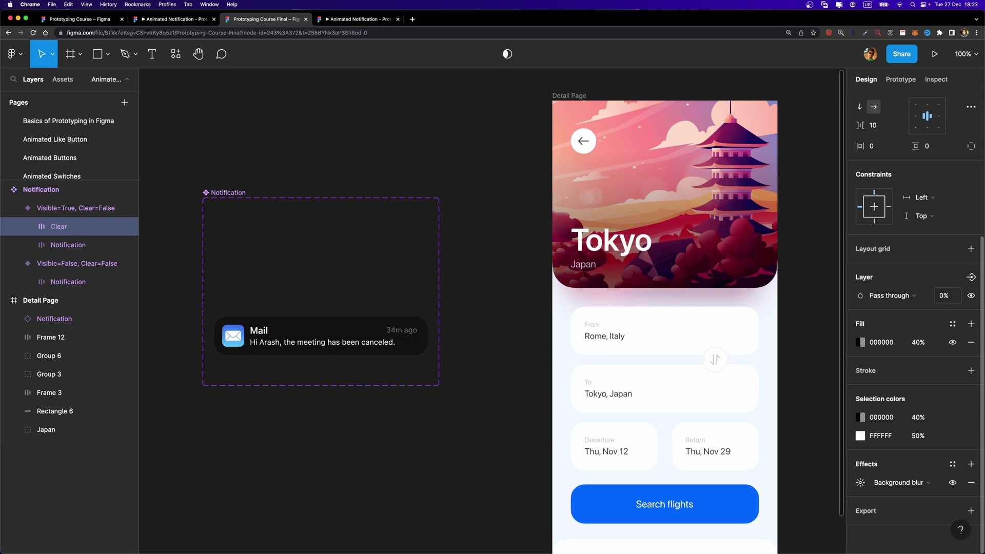
{"action": "left_click", "coordinate": [87, 207]}
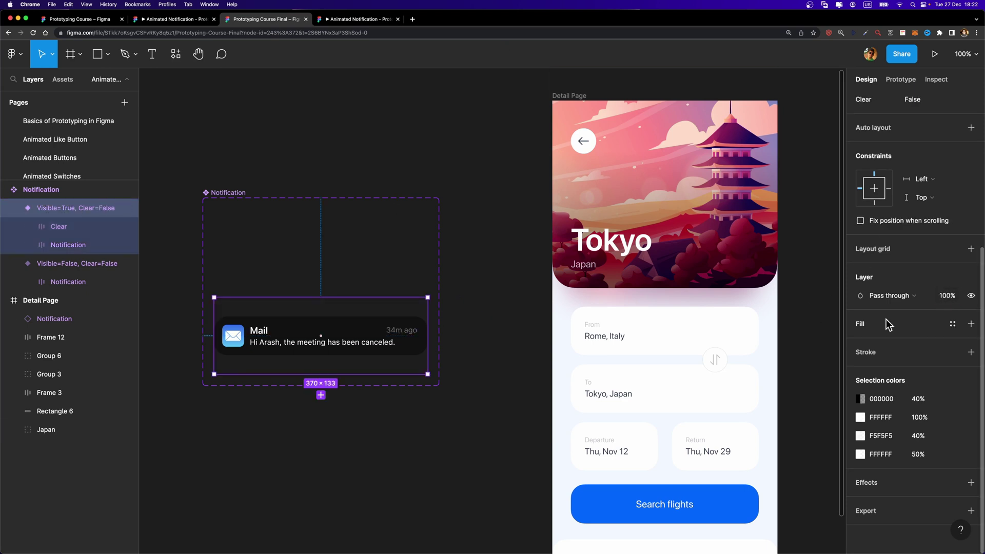
Extend the Notification component set downward and add another variant below Visible=True, Clear=False
{"action": "scroll", "coordinate": [910, 325], "scroll_direction": "up", "scroll_amount": 4}
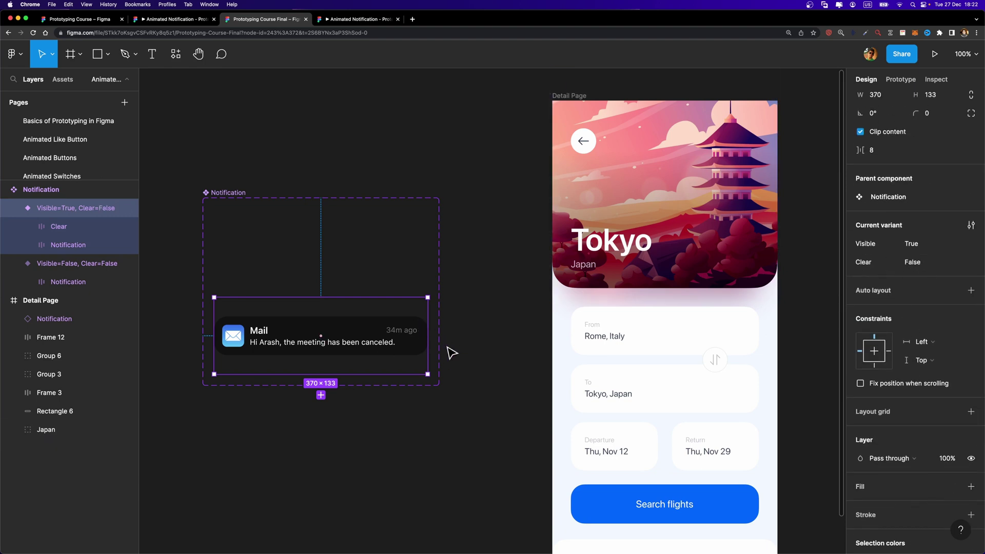
{"action": "left_click", "coordinate": [241, 193]}
{"action": "left_click_drag", "start_coordinate": [386, 386], "coordinate": [390, 487]}
{"action": "left_click", "coordinate": [378, 357]}
{"action": "left_click", "coordinate": [320, 395]}
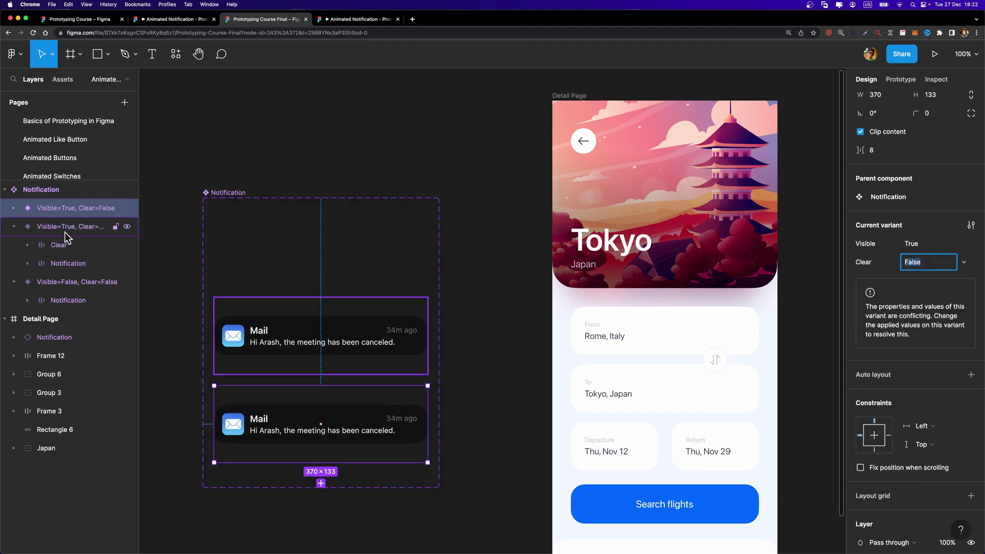
Shift the Clear and Notification layers of the new variant left together to bring Clear inside the frame
{"action": "left_click", "coordinate": [14, 226]}
{"action": "left_click", "coordinate": [13, 207]}
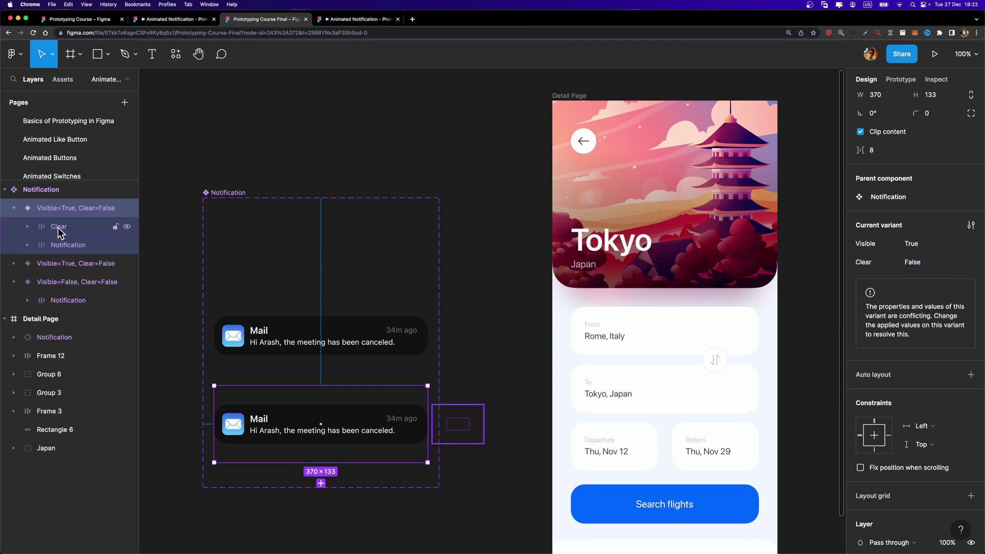
{"action": "left_click", "coordinate": [58, 227]}
{"action": "left_click", "coordinate": [60, 246], "text": "shift"}
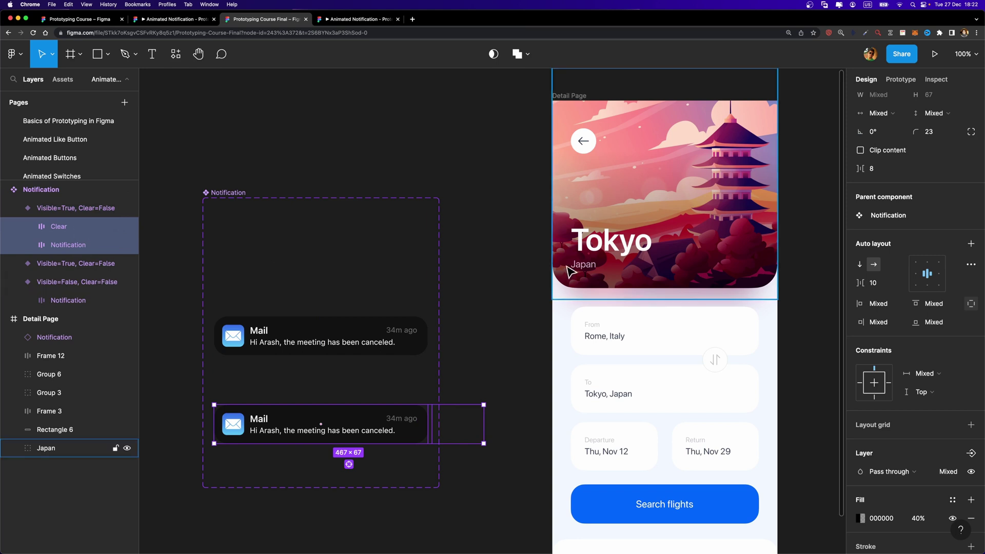
{"action": "key", "text": "Left"}
{"action": "key", "text": "Left"}
{"action": "key", "text": "Left"}
{"action": "key", "text": "Left"}
{"action": "key", "text": "Left"}
{"action": "key", "text": "Left"}
{"action": "key", "text": "Left"}
{"action": "key", "text": "Left"}
{"action": "key", "text": "Left"}
{"action": "key", "text": "Left"}
{"action": "key", "text": "Left"}
{"action": "key", "text": "Left"}
{"action": "key", "text": "Left"}
{"action": "key", "text": "Left"}
{"action": "key", "text": "Left"}
{"action": "key", "text": "Left"}
{"action": "key", "text": "Left"}
{"action": "key", "text": "Left"}
{"action": "key", "text": "Left"}
{"action": "key", "text": "Left"}
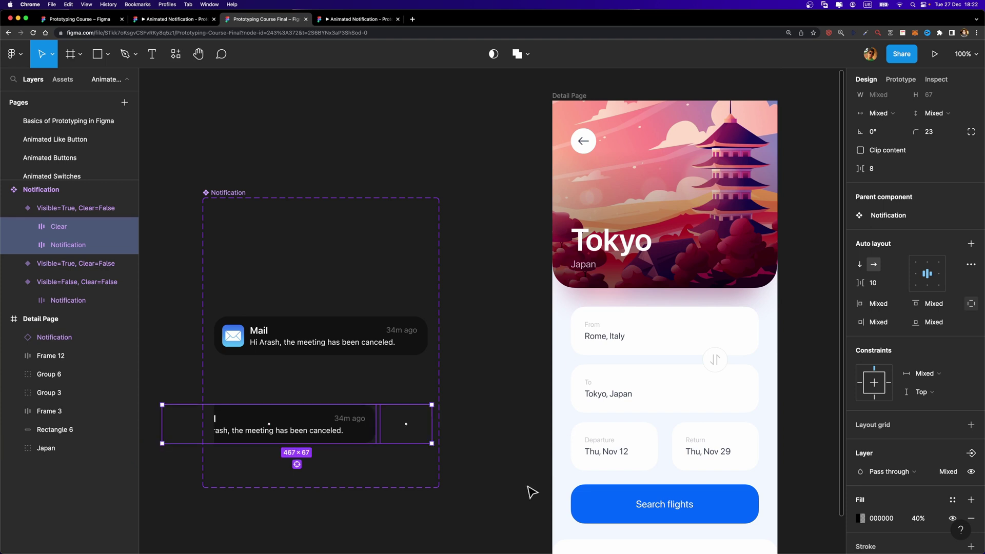
Set the new variant's Clear layer opacity to 100% and nudge both layers left until Clear meets the frame's right edge
{"action": "left_click", "coordinate": [410, 427]}
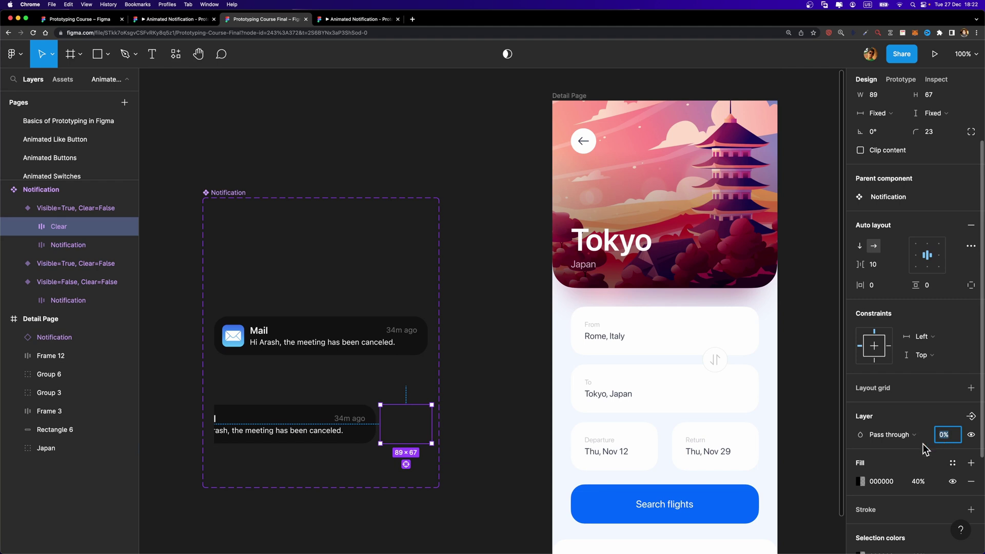
{"action": "type", "text": "100"}
{"action": "key", "text": "Return"}
{"action": "key", "text": "super+a"}
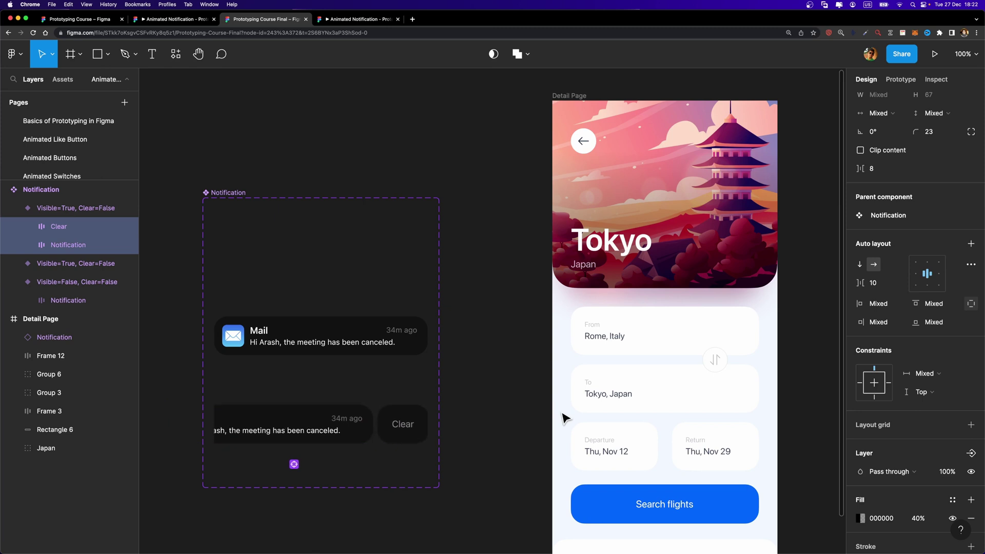
{"action": "left_click", "coordinate": [484, 357]}
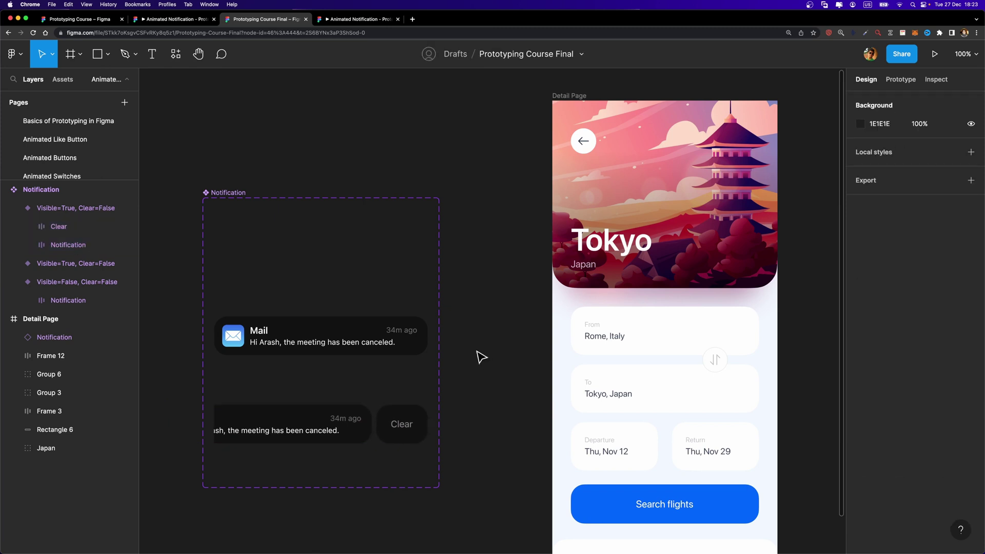
Add an On drag interaction from the full-notification Visible=True variant to the variant showing Clear
{"action": "scroll", "coordinate": [480, 357], "scroll_direction": "down", "scroll_amount": 5}
{"action": "left_click", "coordinate": [419, 276]}
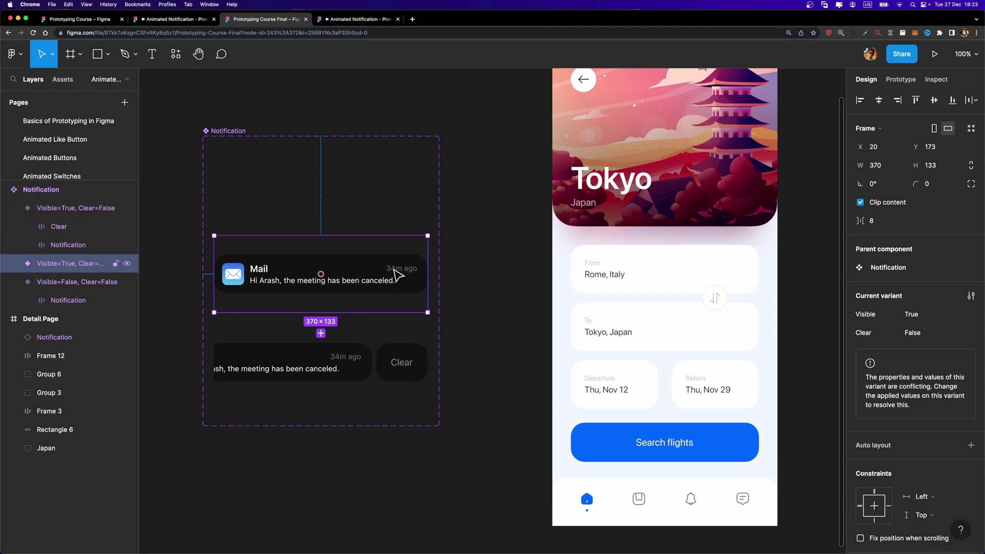
{"action": "left_click", "coordinate": [14, 263]}
{"action": "left_click", "coordinate": [68, 300]}
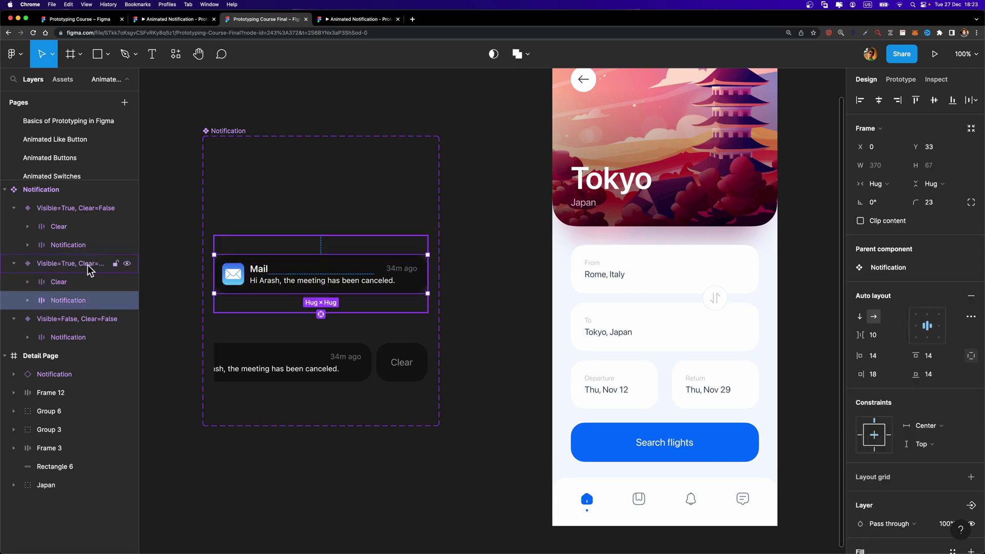
{"action": "left_click", "coordinate": [14, 264]}
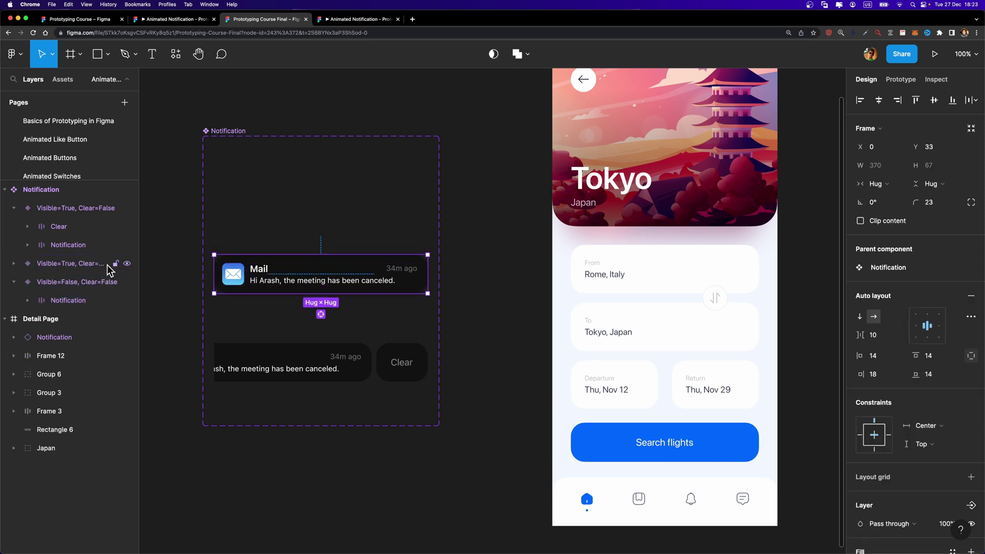
{"action": "left_click", "coordinate": [107, 265]}
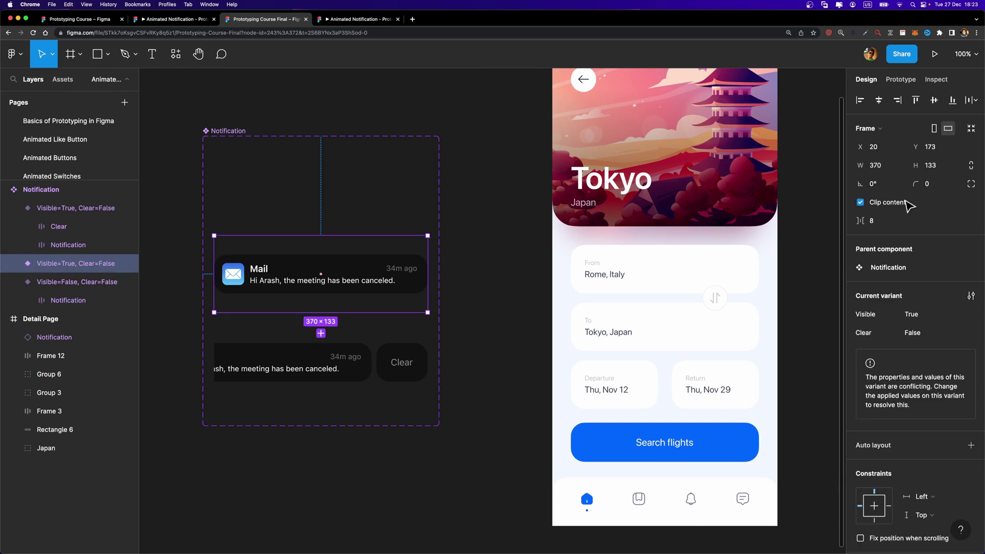
{"action": "left_click", "coordinate": [910, 81]}
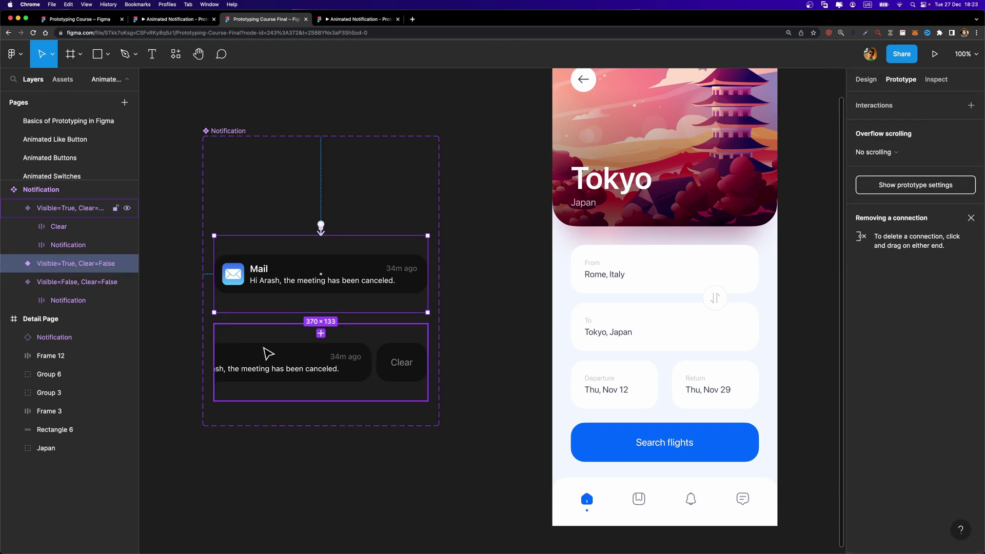
{"action": "left_click_drag", "start_coordinate": [320, 334], "coordinate": [327, 359]}
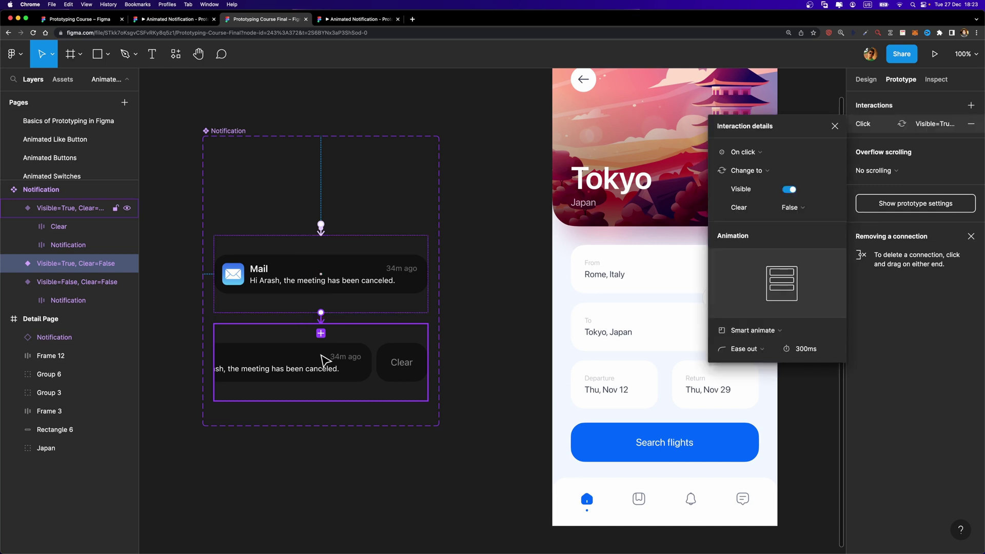
{"action": "left_click", "coordinate": [762, 152]}
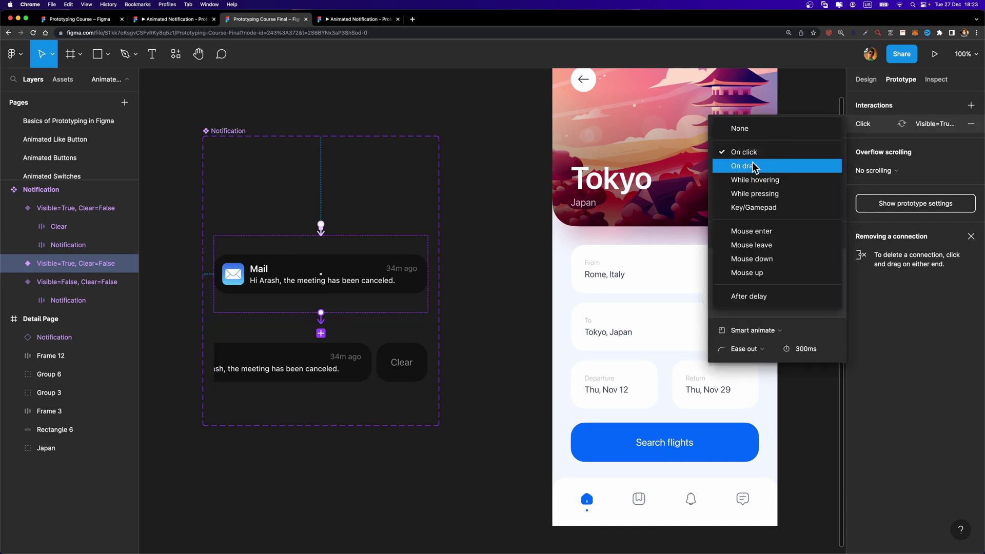
{"action": "left_click", "coordinate": [768, 165]}
Test swiping the notification left in the prototype preview and return to the design file
{"action": "left_click", "coordinate": [374, 23]}
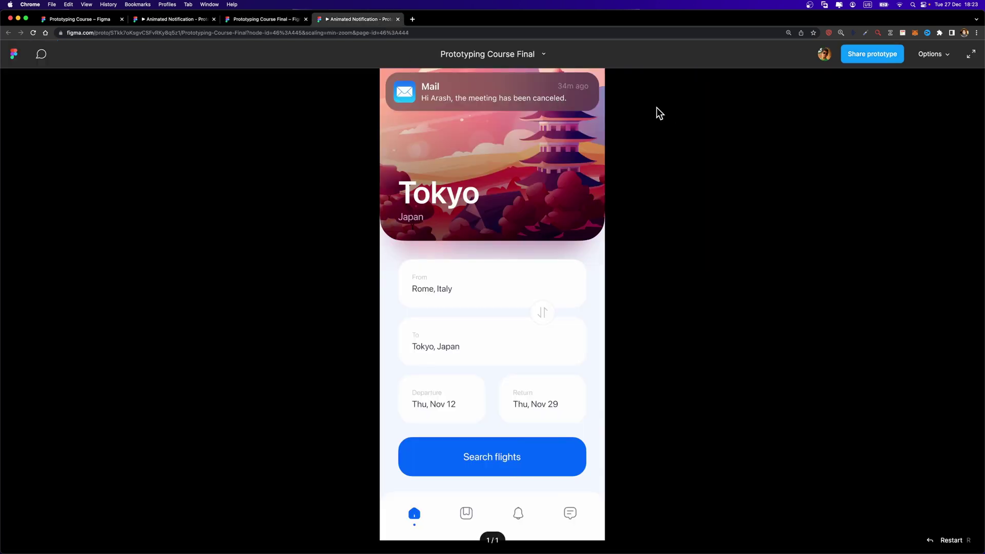
{"action": "left_click_drag", "start_coordinate": [564, 93], "coordinate": [524, 93]}
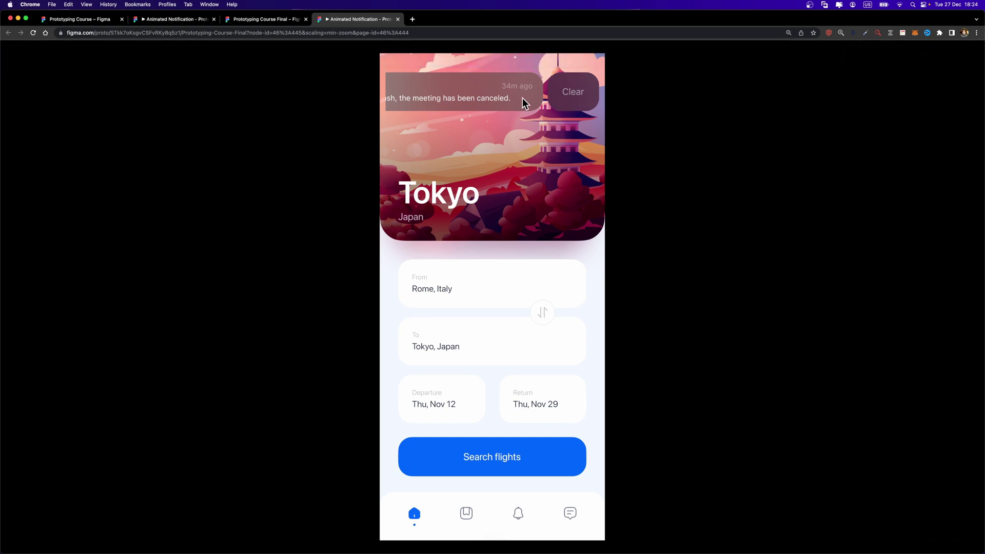
{"action": "left_click", "coordinate": [283, 17]}
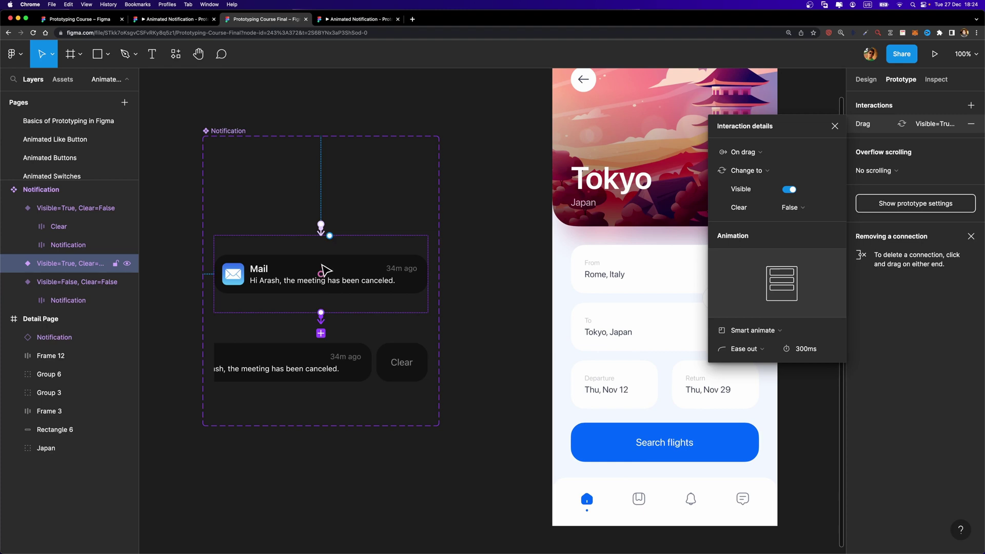
Remove the drag interaction from the full-notification Visible=True variant
{"action": "left_click", "coordinate": [279, 284]}
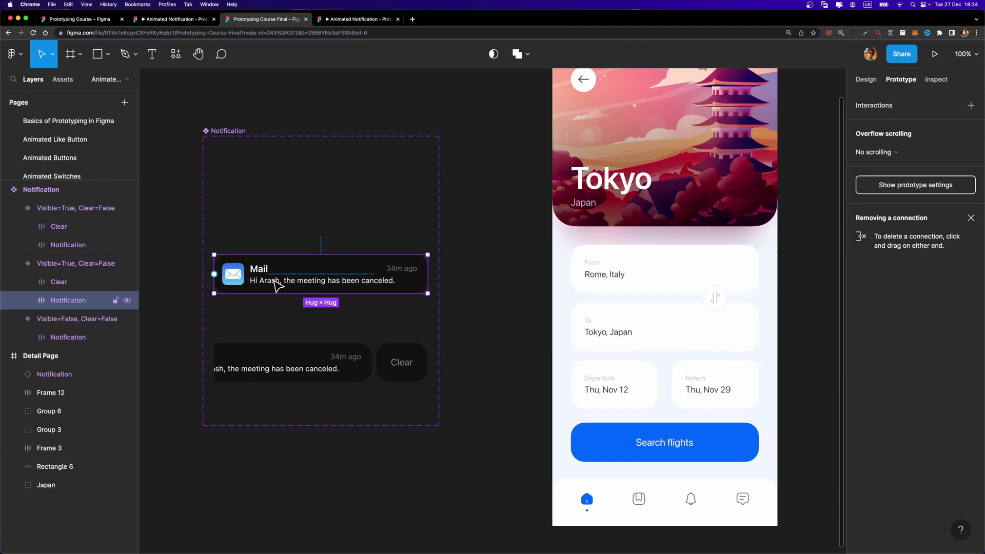
{"action": "left_click", "coordinate": [81, 262]}
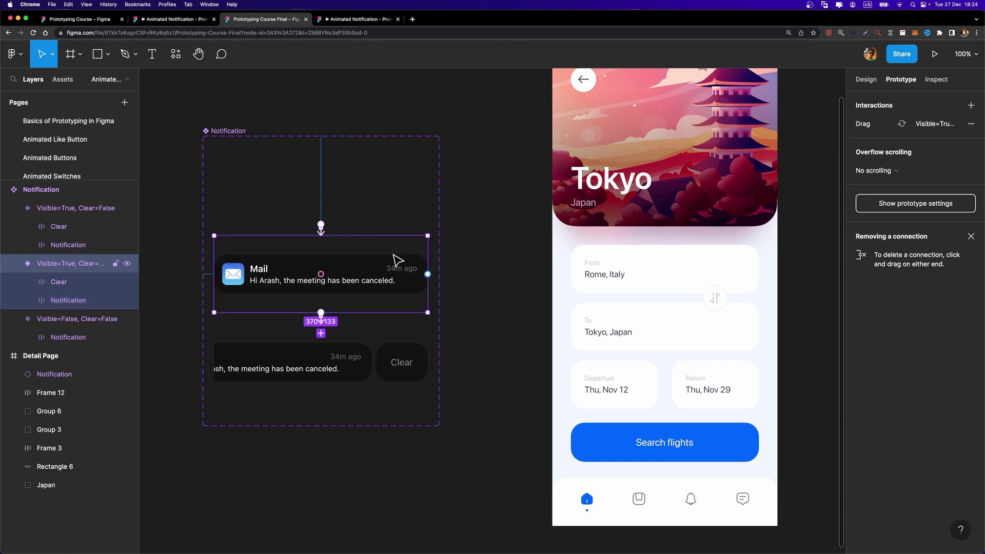
{"action": "left_click", "coordinate": [970, 124]}
Add an On drag interaction from the full-notification variant's inner Notification layer to the variant showing Clear
{"action": "left_click", "coordinate": [67, 301]}
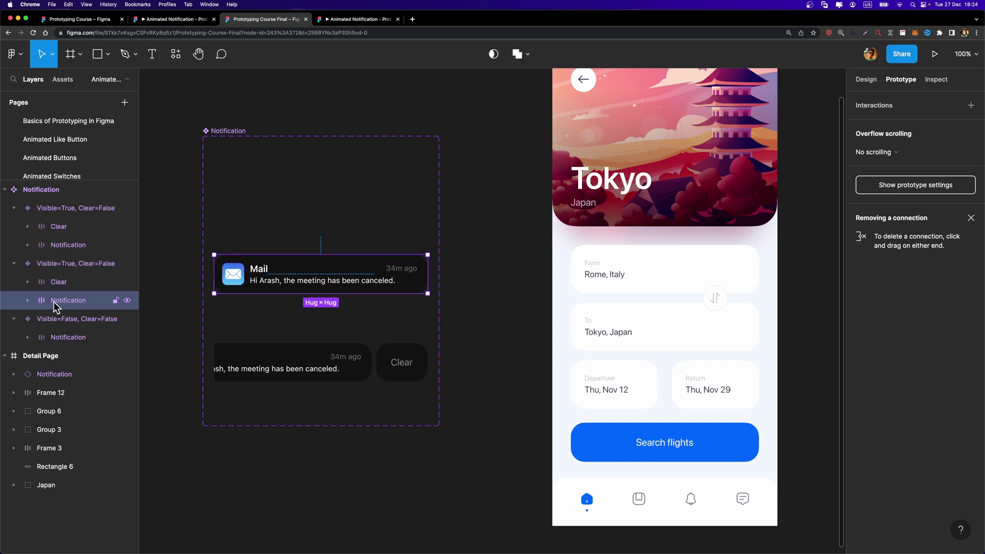
{"action": "left_click_drag", "start_coordinate": [320, 293], "coordinate": [324, 357]}
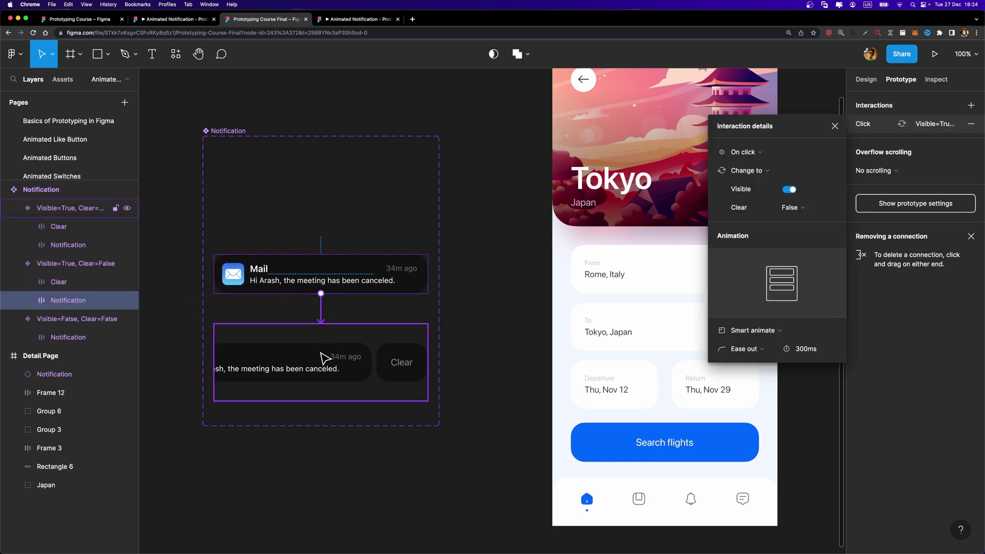
{"action": "left_click", "coordinate": [745, 152]}
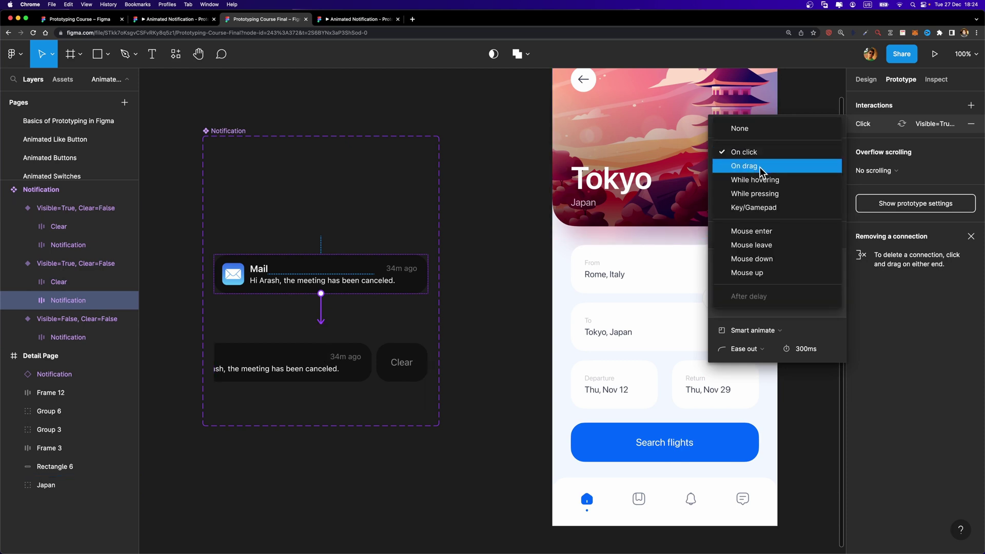
{"action": "left_click", "coordinate": [761, 167]}
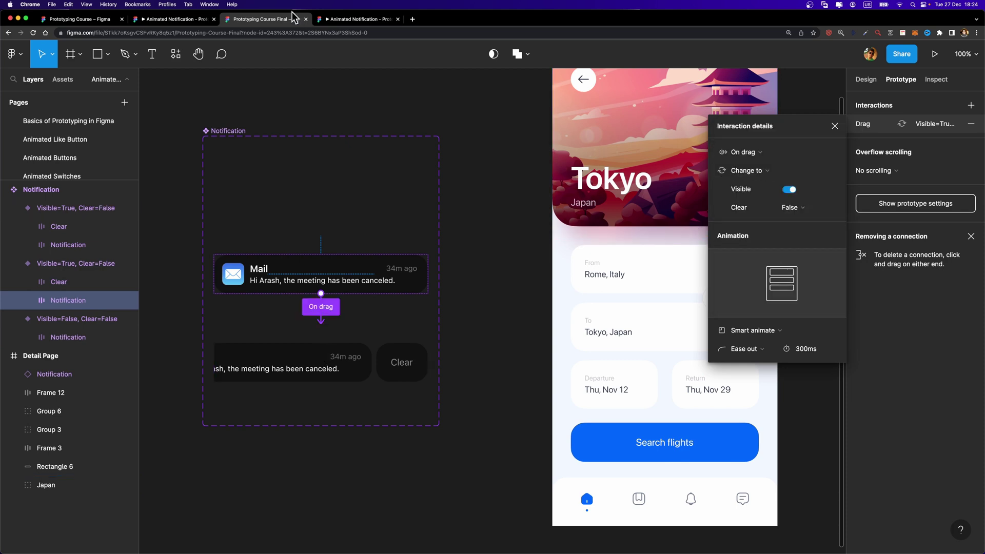
Add an On drag interaction from the shifted Notification layer beside Clear back to the full-notification variant
{"action": "double_click", "coordinate": [331, 361]}
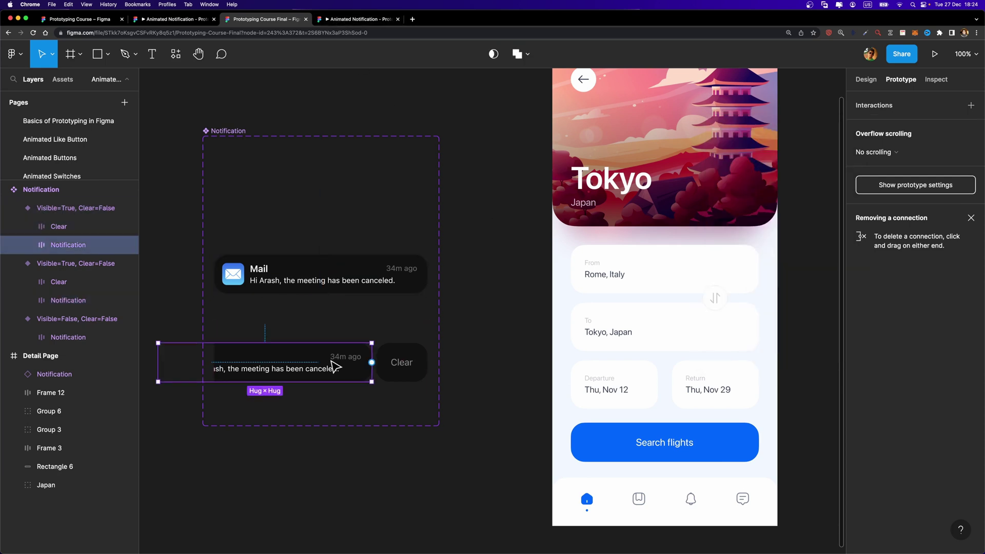
{"action": "left_click_drag", "start_coordinate": [264, 343], "coordinate": [353, 272]}
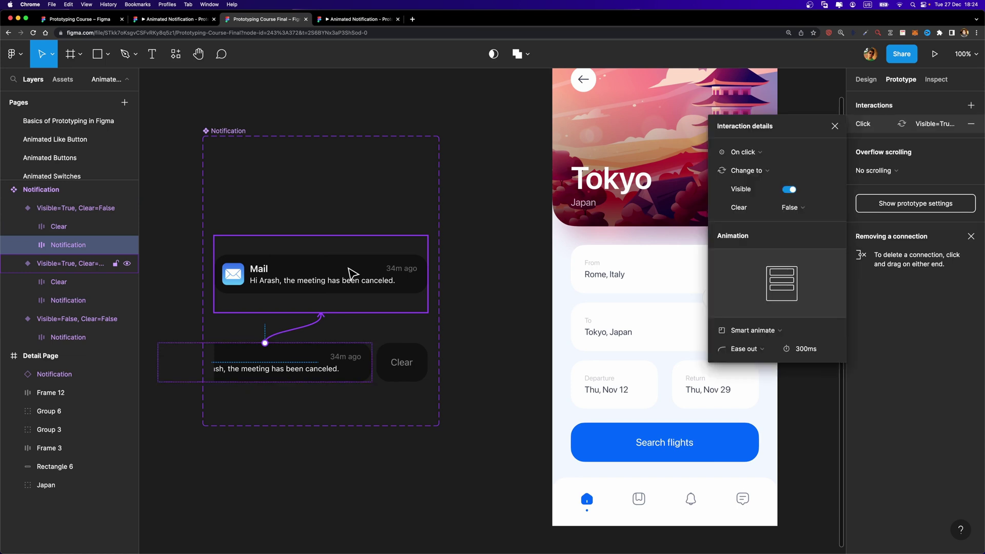
{"action": "left_click", "coordinate": [743, 153]}
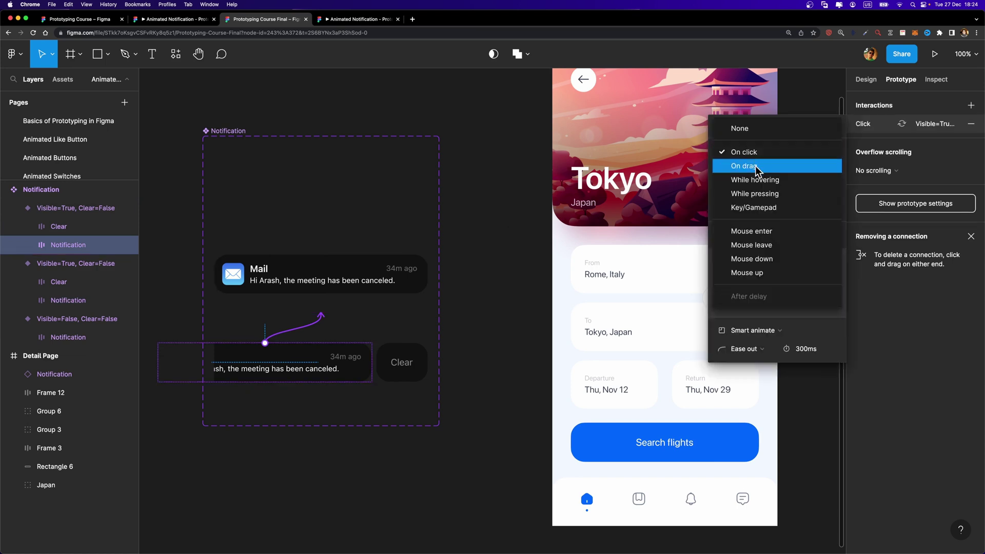
{"action": "left_click", "coordinate": [755, 169]}
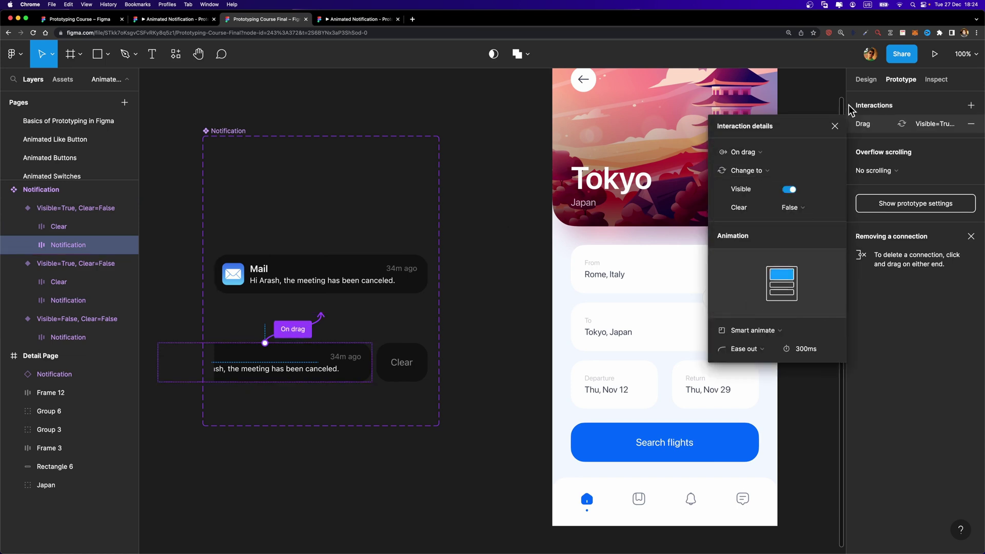
{"action": "left_click", "coordinate": [837, 124]}
Test swiping the notification in both directions in the prototype preview and return to the design file
{"action": "left_click", "coordinate": [344, 22]}
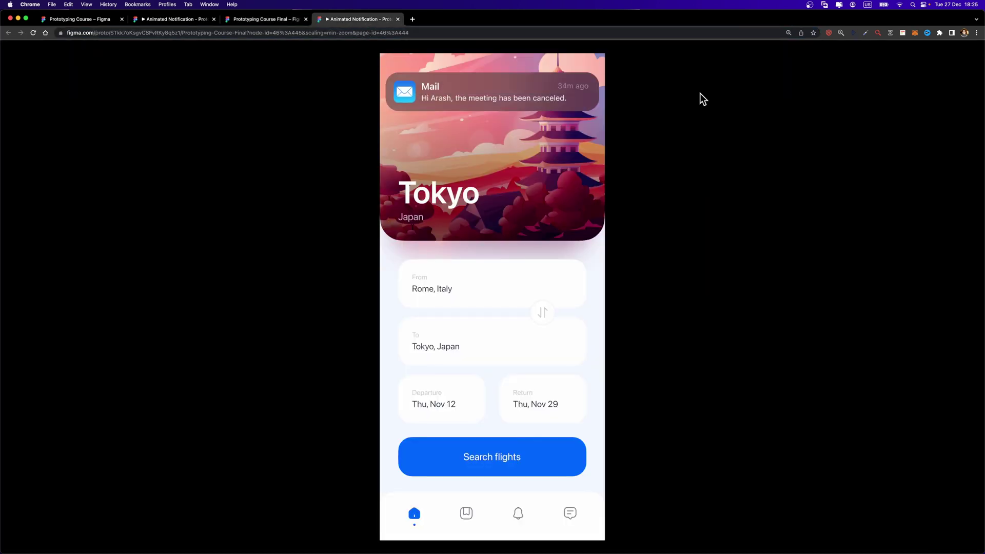
{"action": "mouse_move", "coordinate": [568, 94]}
{"action": "left_mouse_down"}
{"action": "mouse_move", "coordinate": [499, 94]}
{"action": "mouse_move", "coordinate": [582, 90]}
{"action": "left_mouse_up"}
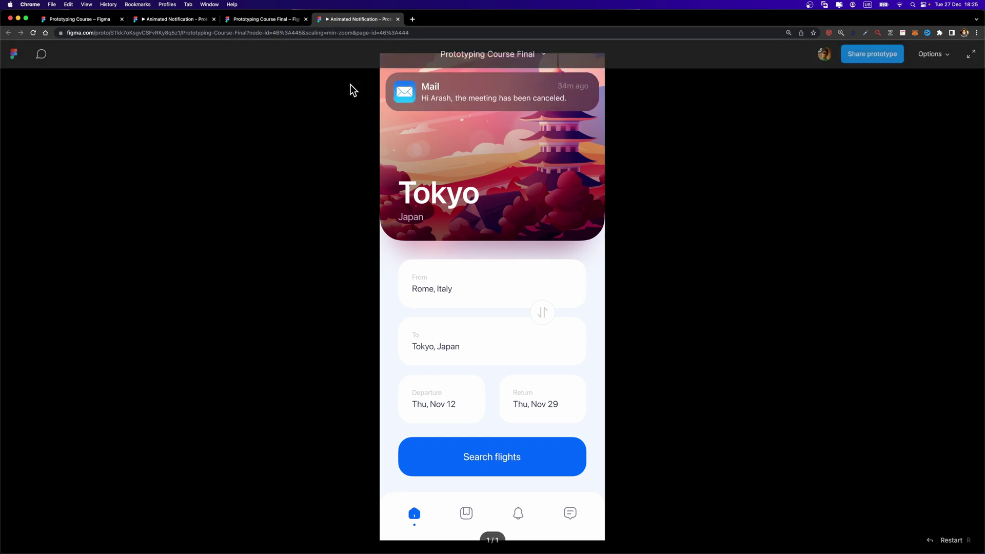
{"action": "mouse_move", "coordinate": [435, 88]}
{"action": "left_mouse_down"}
{"action": "mouse_move", "coordinate": [383, 85]}
{"action": "mouse_move", "coordinate": [384, 97]}
{"action": "mouse_move", "coordinate": [389, 87]}
{"action": "mouse_move", "coordinate": [426, 91]}
{"action": "left_mouse_up"}
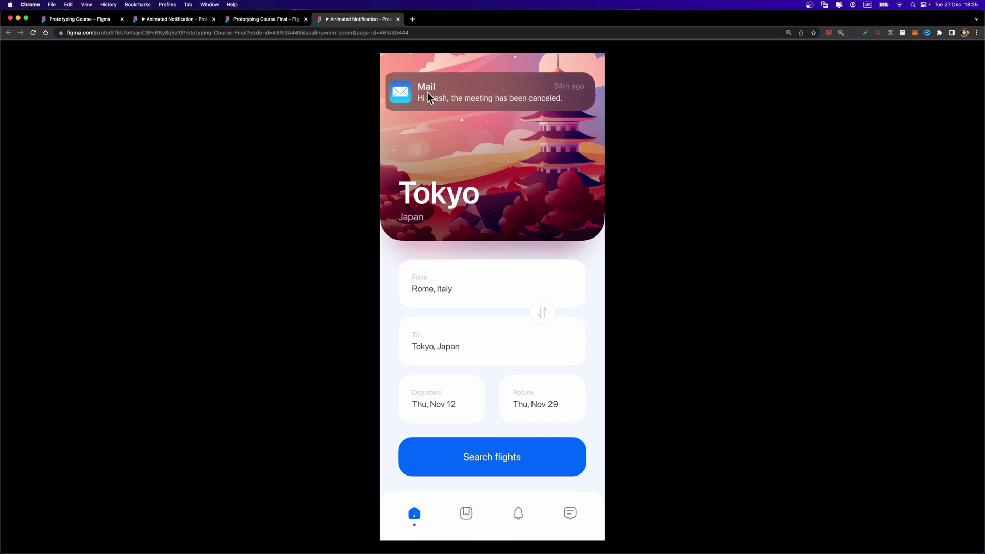
{"action": "left_click", "coordinate": [268, 18]}
Widen the Notification instance to 390 so it spans the Detail Page from edge to edge
{"action": "scroll", "coordinate": [501, 164], "scroll_direction": "up", "scroll_amount": 4}
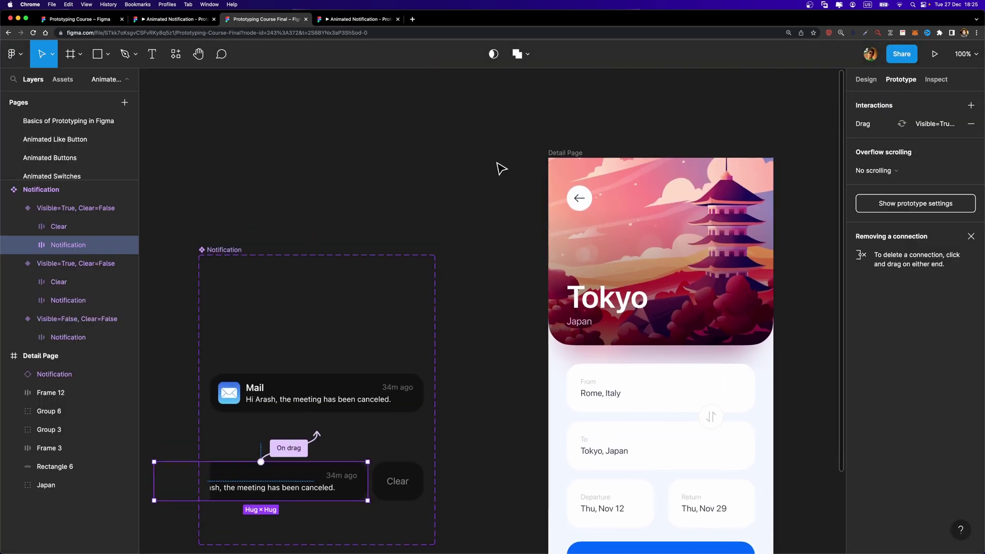
{"action": "scroll", "coordinate": [501, 161], "scroll_direction": "right", "scroll_amount": 2}
{"action": "left_click", "coordinate": [553, 177]}
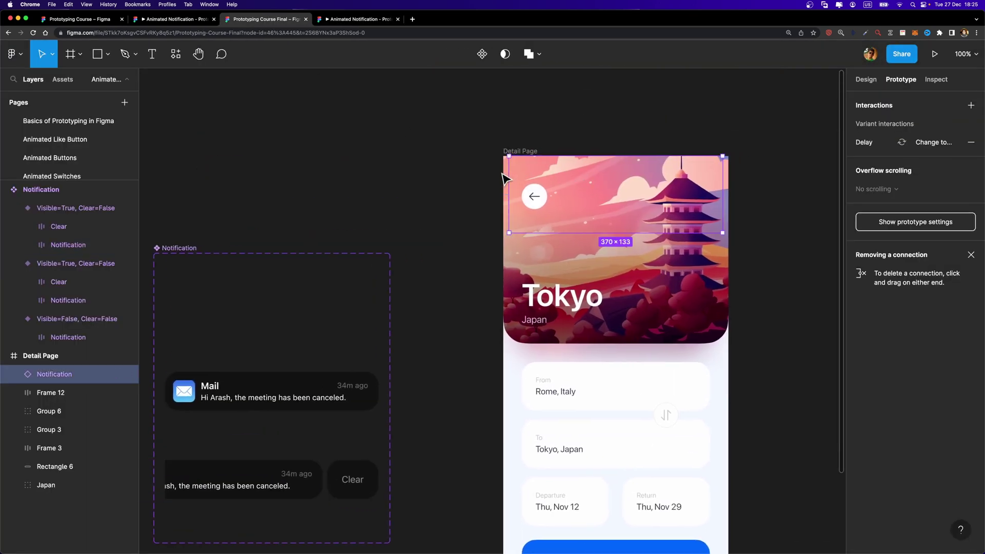
{"action": "left_click_drag", "start_coordinate": [507, 171], "coordinate": [502, 171]}
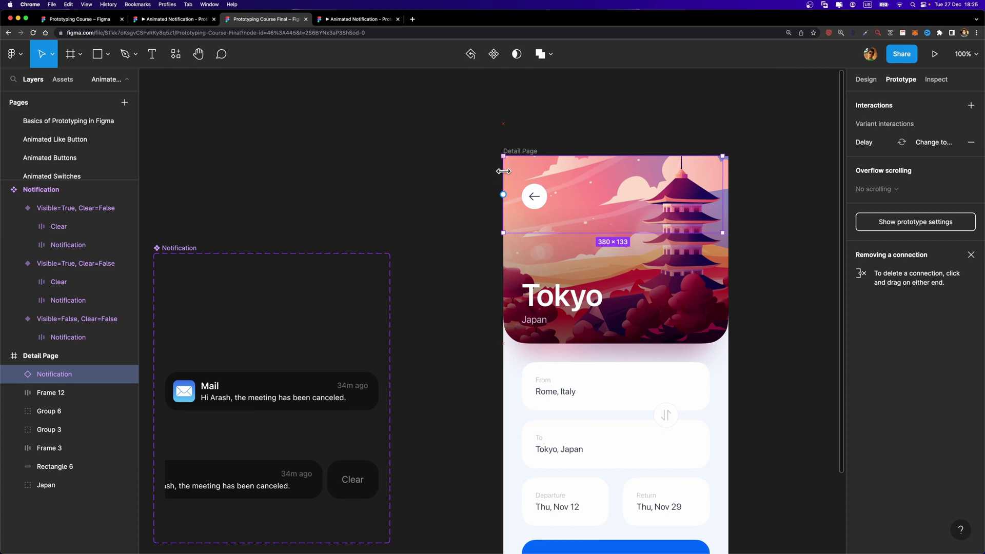
{"action": "left_click_drag", "start_coordinate": [722, 174], "coordinate": [729, 173]}
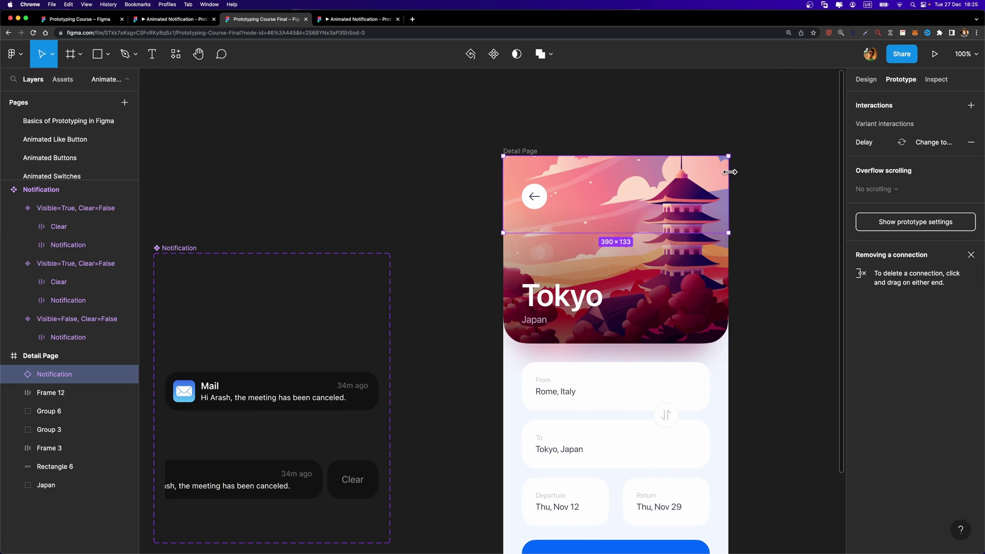
Test revealing Clear by swiping the widened notification in the prototype preview and return to the design file
{"action": "left_click", "coordinate": [359, 20]}
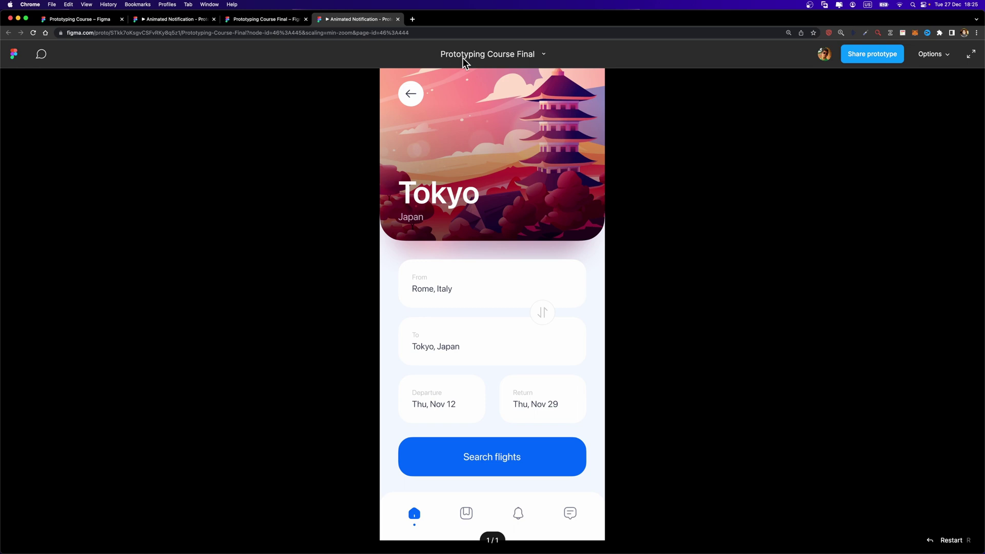
{"action": "left_click_drag", "start_coordinate": [586, 92], "coordinate": [521, 94]}
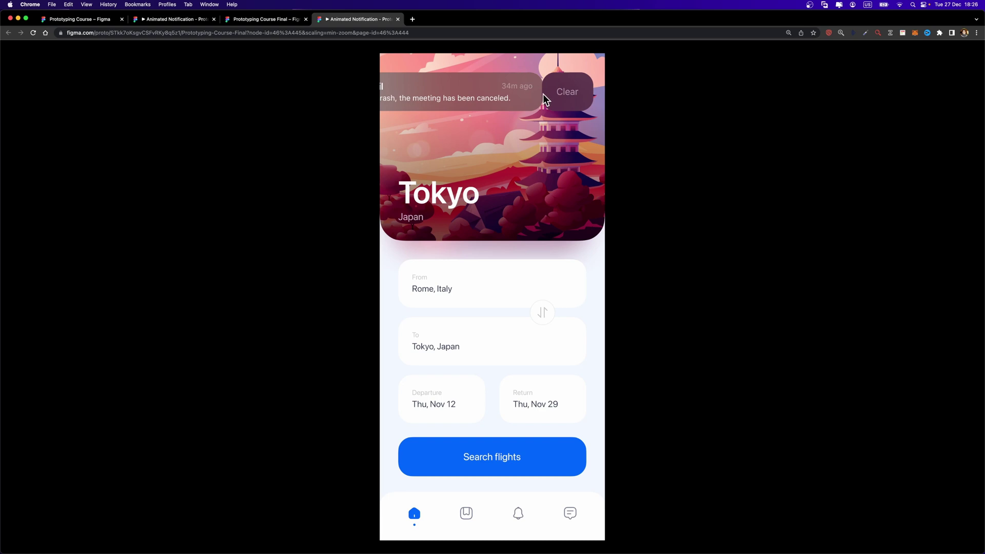
{"action": "left_click", "coordinate": [242, 19]}
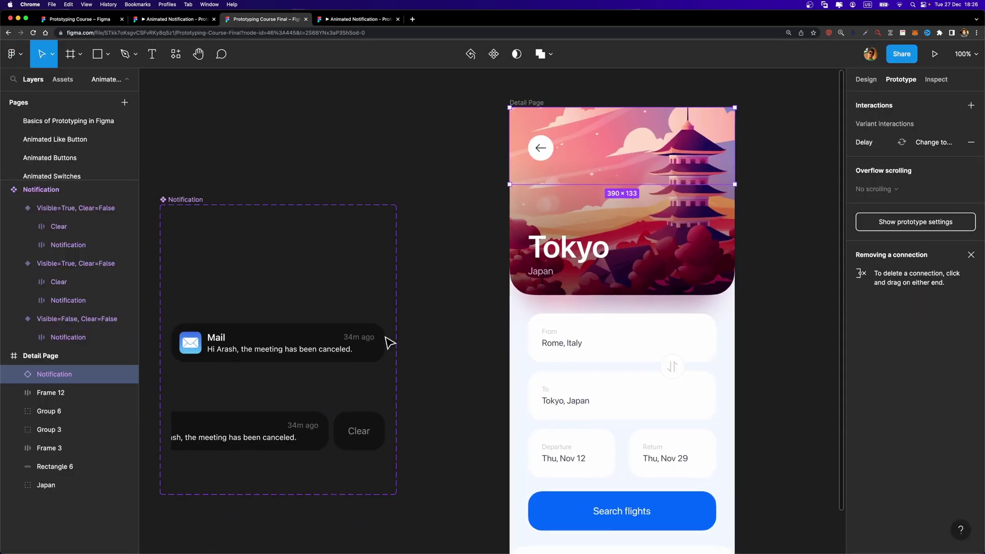
Set the horizontal constraint to Right for the Clear layers in both the Clear-revealing variant and the full-notification variant
{"action": "double_click", "coordinate": [369, 433]}
{"action": "left_click", "coordinate": [865, 79]}
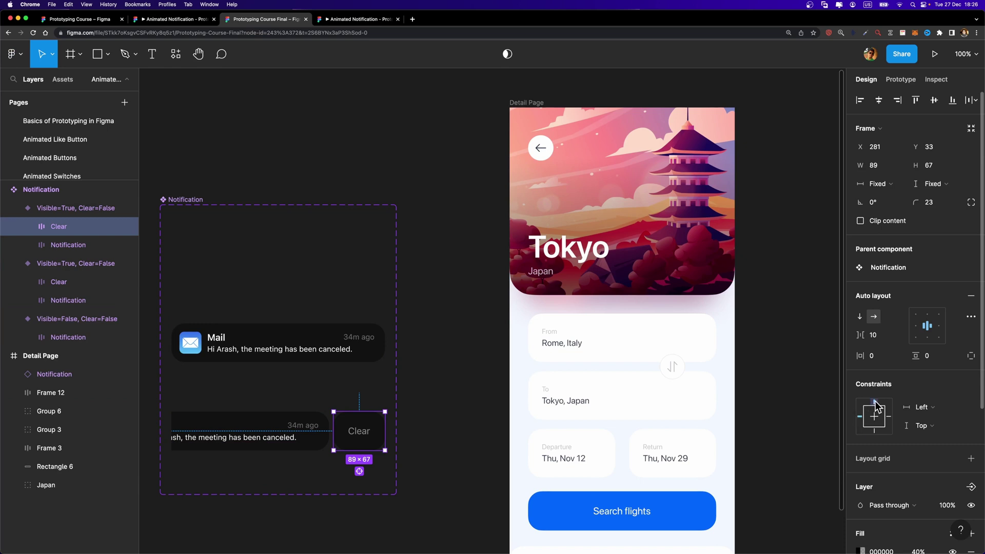
{"action": "left_click", "coordinate": [888, 417]}
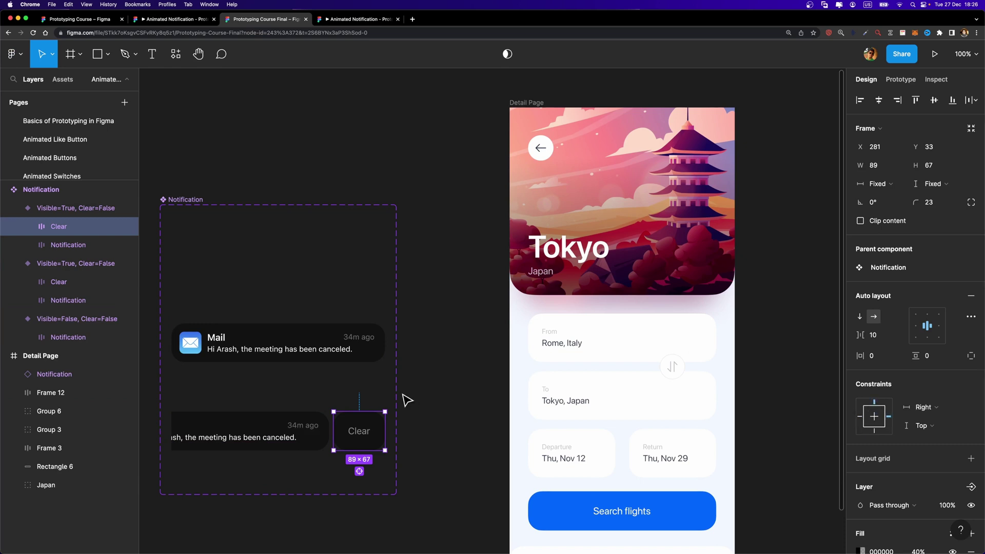
{"action": "left_click", "coordinate": [415, 343]}
{"action": "left_click", "coordinate": [415, 343]}
{"action": "left_click", "coordinate": [888, 417]}
Swipe the notification in the prototype preview to check Clear's placement with the Right constraint, and return to the design file
{"action": "left_click", "coordinate": [357, 20]}
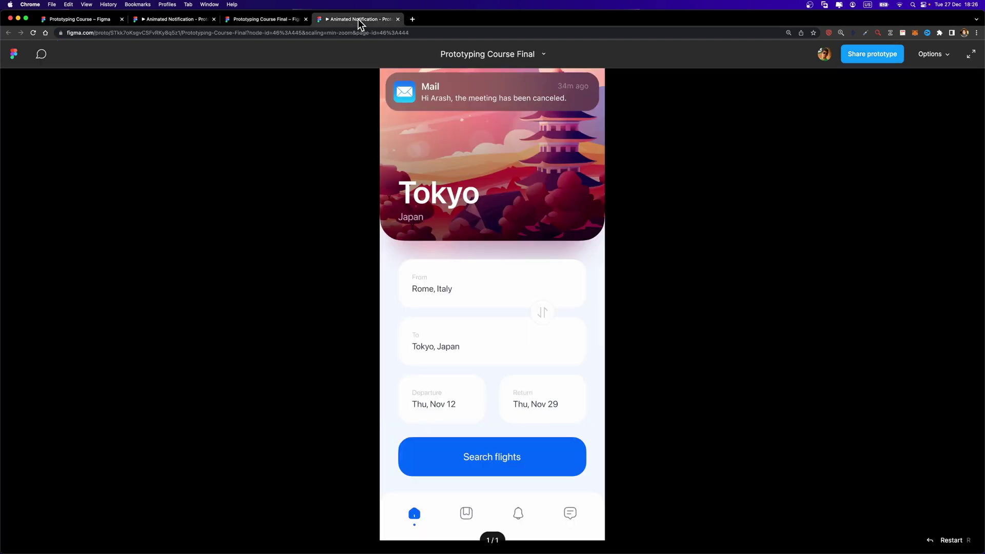
{"action": "mouse_move", "coordinate": [534, 90]}
{"action": "left_mouse_down"}
{"action": "mouse_move", "coordinate": [482, 93]}
{"action": "mouse_move", "coordinate": [518, 97]}
{"action": "left_mouse_up"}
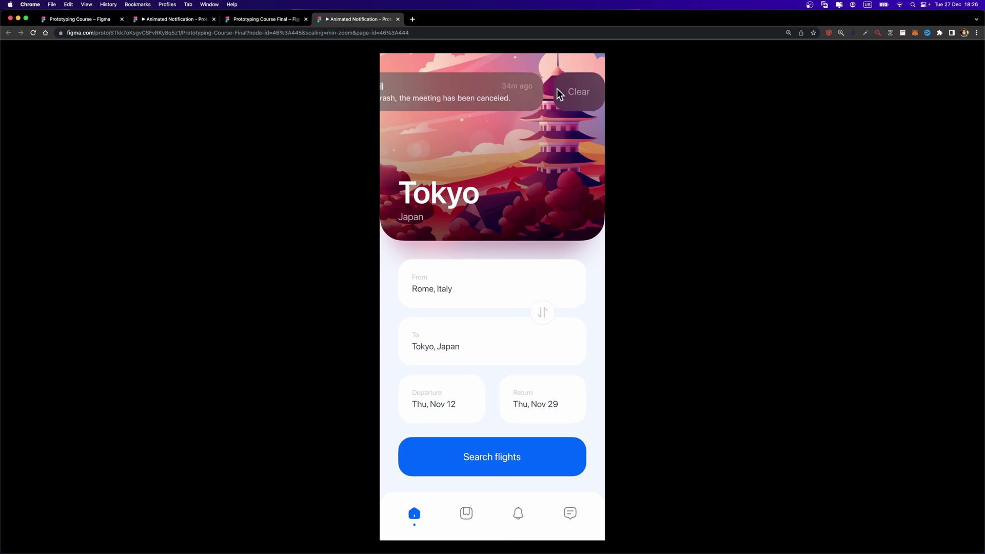
{"action": "left_click", "coordinate": [273, 19]}
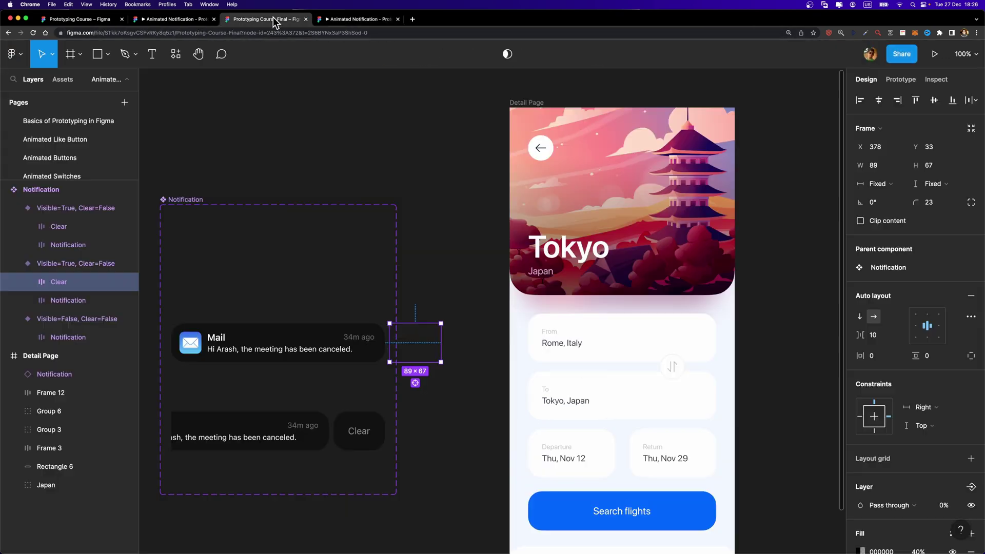
Nudge the visible Clear layer beside the shifted notification horizontally to X 274
{"action": "left_click", "coordinate": [359, 430]}
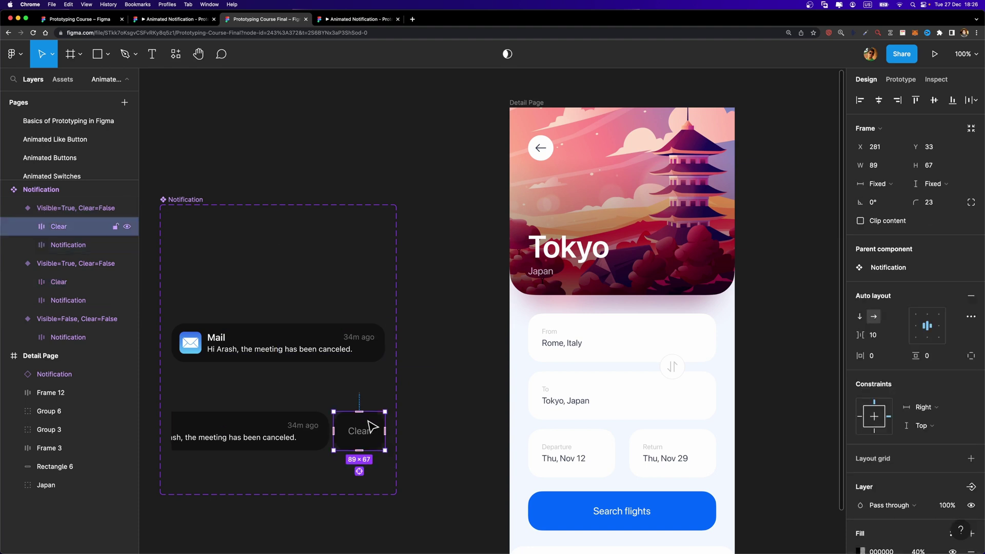
{"action": "key", "text": "Left"}
{"action": "key", "text": "Left"}
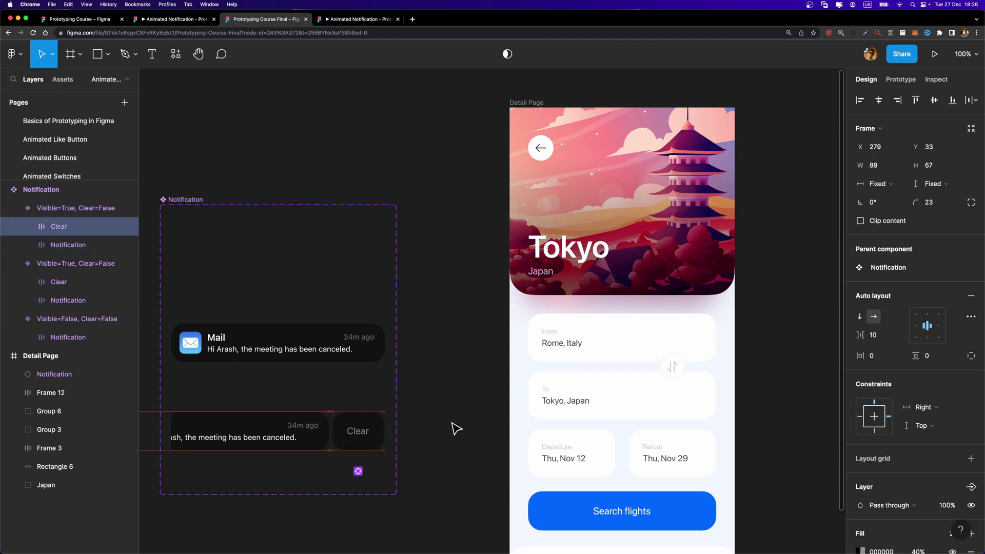
Test swiping the notification open and back in the prototype preview to check Clear's spacing, and return to the design file
{"action": "key", "text": "ctrl+Tab"}
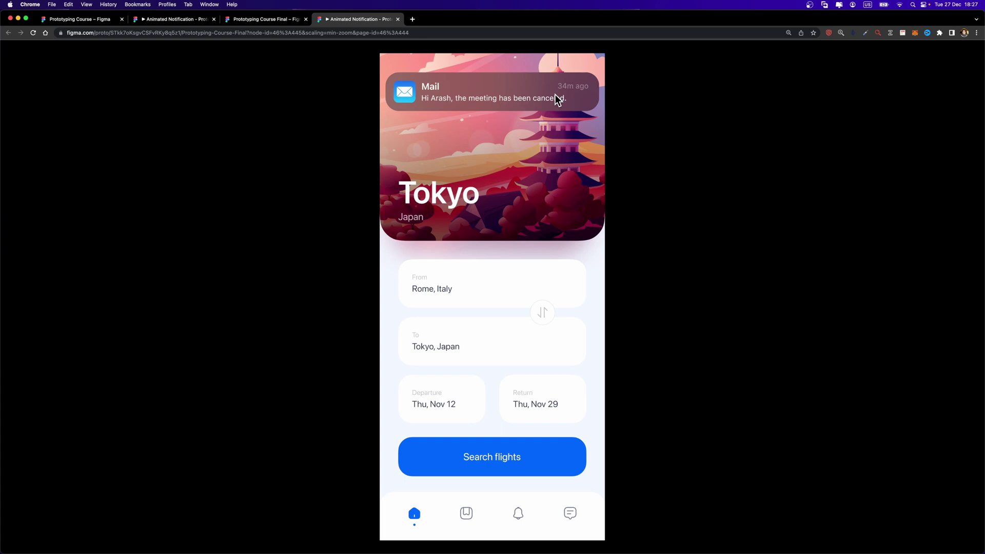
{"action": "left_click_drag", "start_coordinate": [556, 91], "coordinate": [498, 91]}
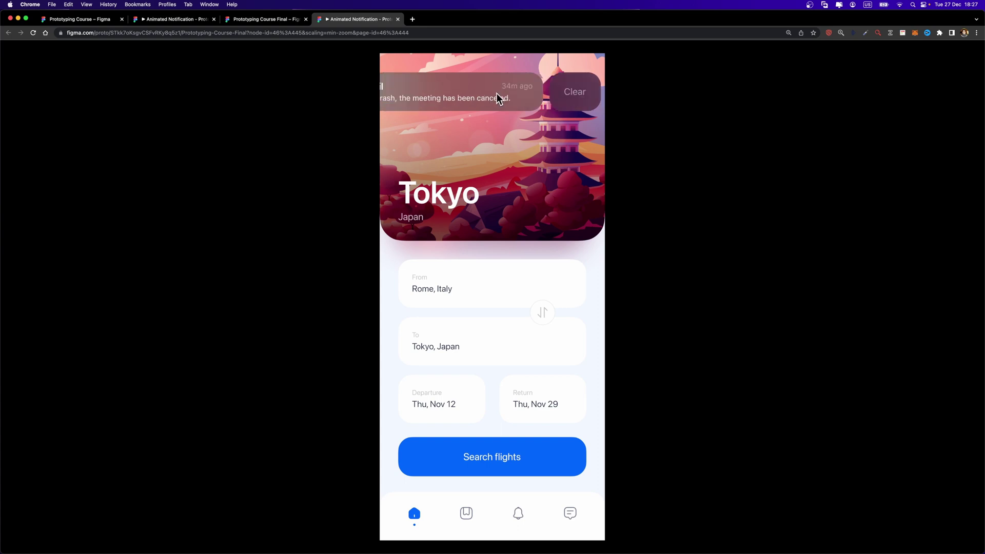
{"action": "left_click", "coordinate": [581, 99]}
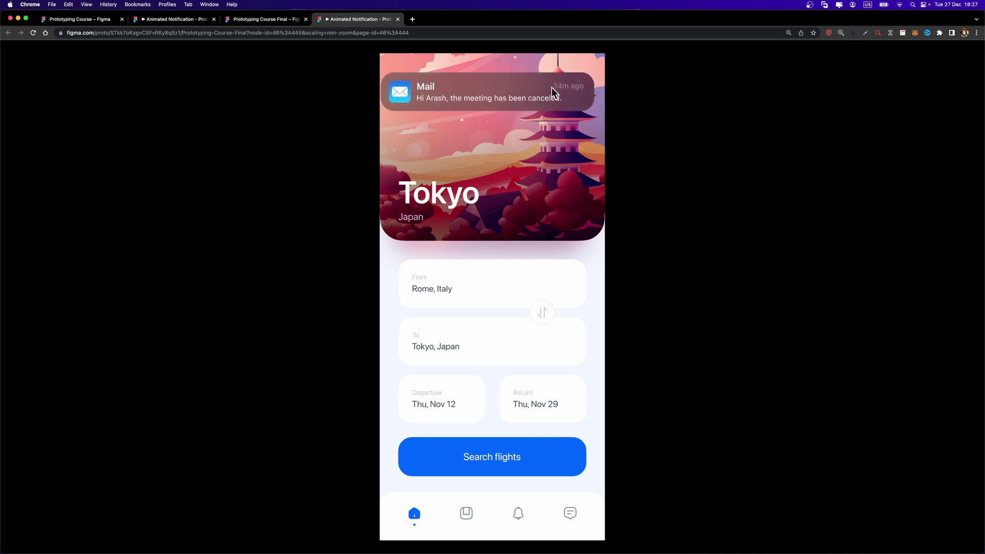
{"action": "left_click", "coordinate": [196, 20]}
{"action": "left_click", "coordinate": [260, 21]}
Add a new variant to the Notification component based on the variant that shows Clear
{"action": "scroll", "coordinate": [453, 374], "scroll_direction": "down", "scroll_amount": 2}
{"action": "scroll", "coordinate": [453, 374], "scroll_direction": "left", "scroll_amount": 2}
{"action": "left_click", "coordinate": [292, 364]}
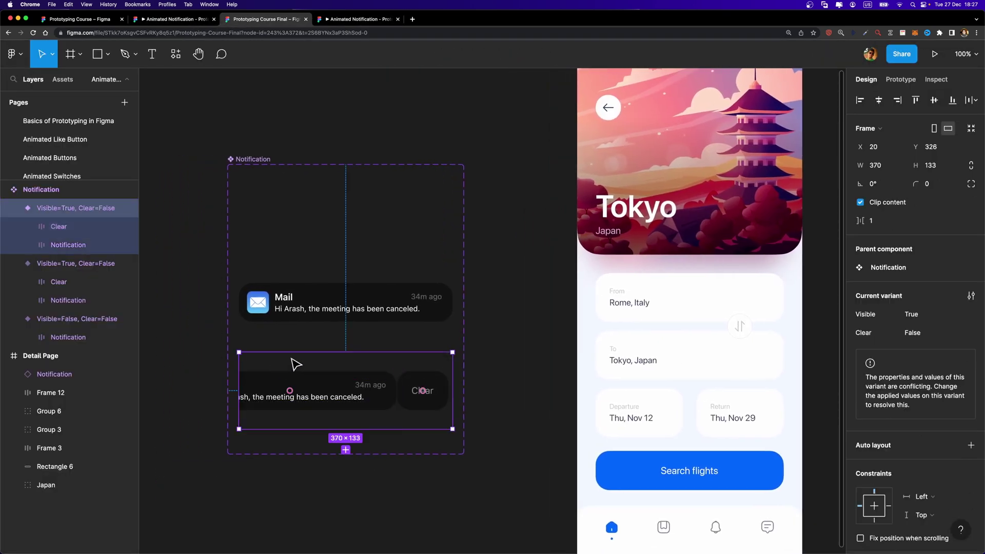
{"action": "left_click", "coordinate": [346, 452]}
Scale the Clear and Notification layers in the new variant together to 0.01x from their center
{"action": "left_click", "coordinate": [367, 472]}
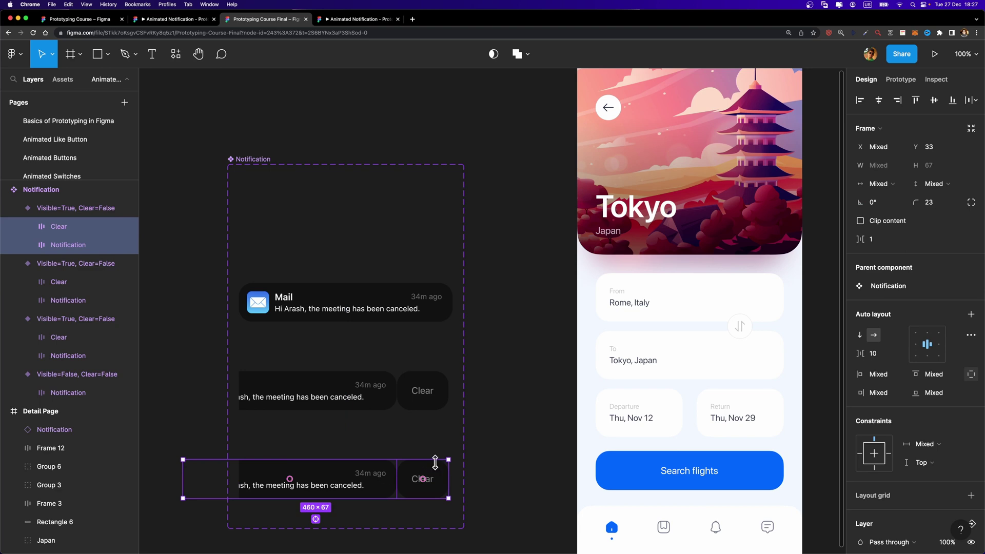
{"action": "key", "text": "k"}
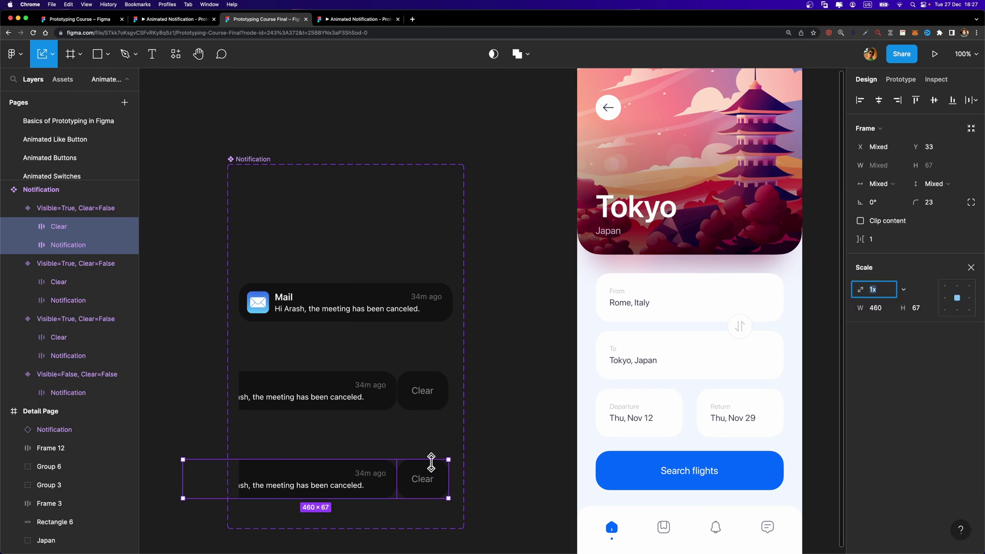
{"action": "left_click_drag", "start_coordinate": [859, 310], "coordinate": [667, 323]}
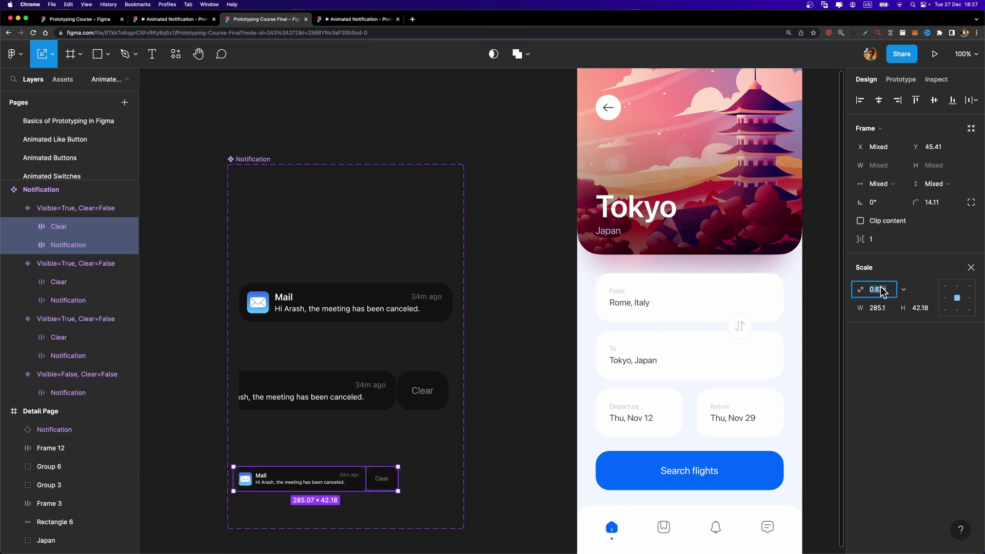
{"action": "type", "text": "0.01"}
{"action": "key", "text": "Return"}
Set the layer opacity of the new variant's shrunken Clear and Notification layers to 0%
{"action": "scroll", "coordinate": [936, 418], "scroll_direction": "down", "scroll_amount": 5}
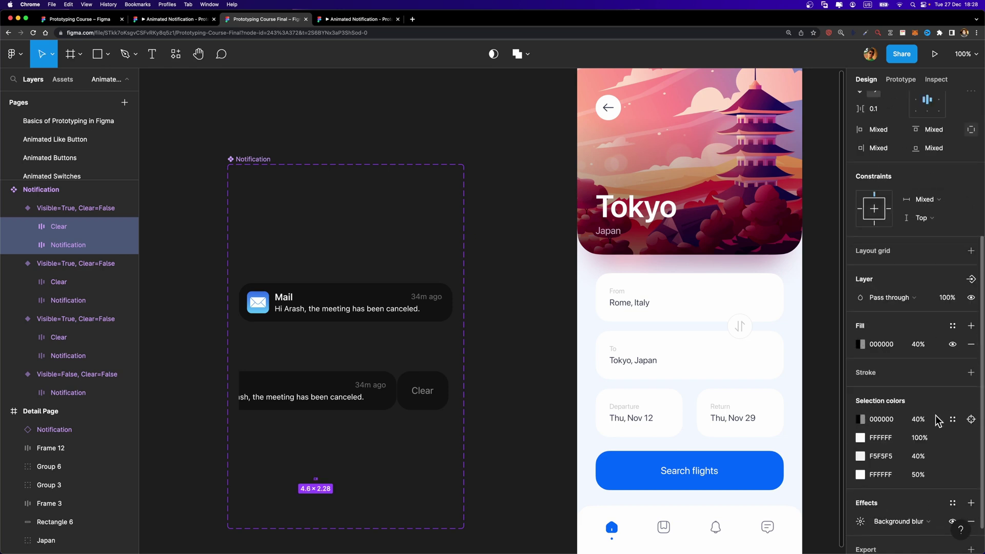
{"action": "left_click", "coordinate": [946, 298]}
{"action": "type", "text": "0"}
{"action": "key", "text": "Return"}
{"action": "key", "text": "Escape"}
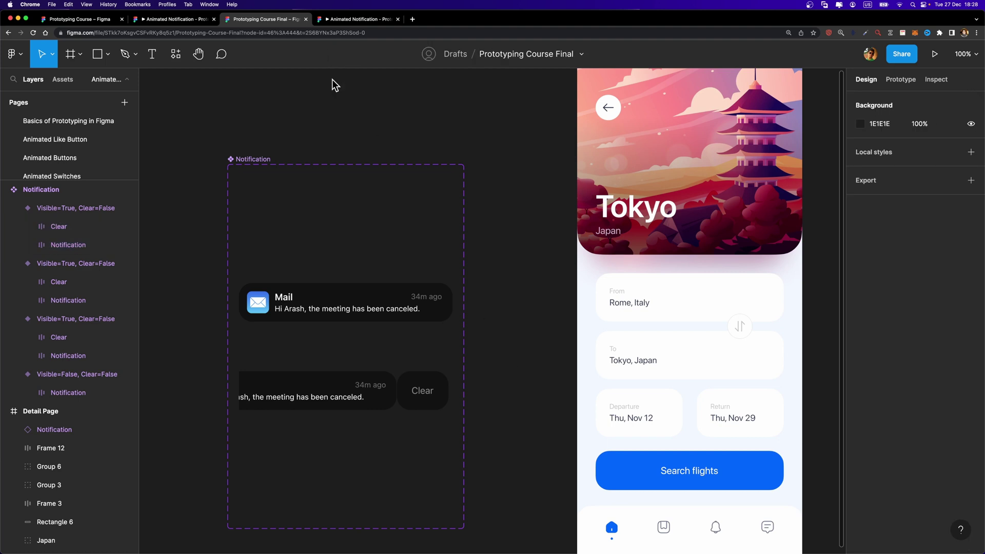
Add an On click Change to interaction from the visible Clear layer to the new variant with the shrunken layers
{"action": "left_click", "coordinate": [424, 397]}
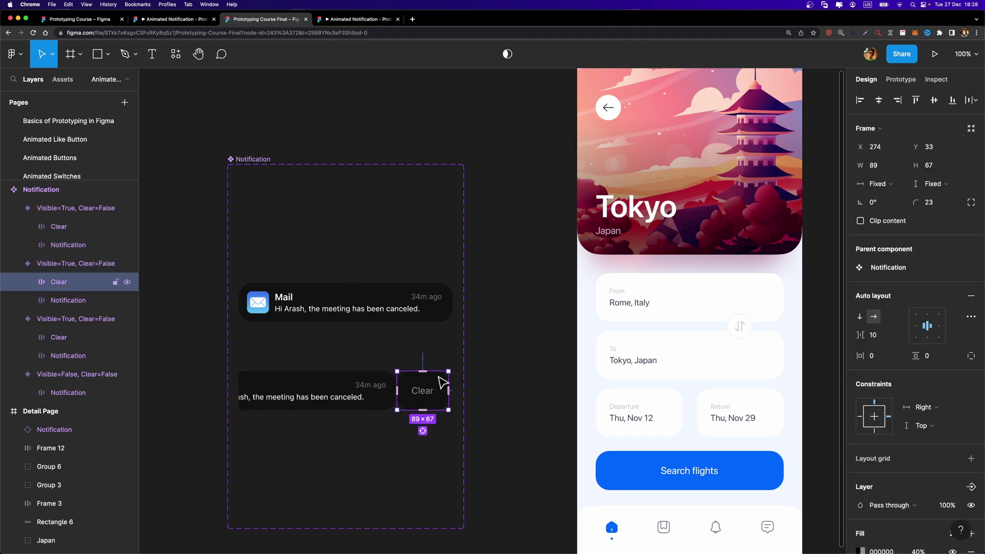
{"action": "left_click", "coordinate": [899, 81]}
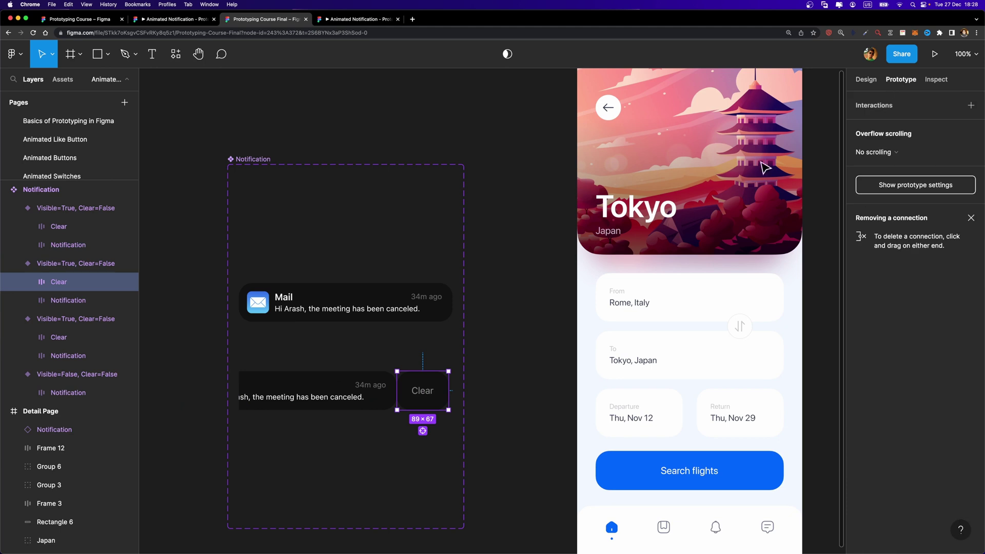
{"action": "left_click_drag", "start_coordinate": [423, 410], "coordinate": [390, 485]}
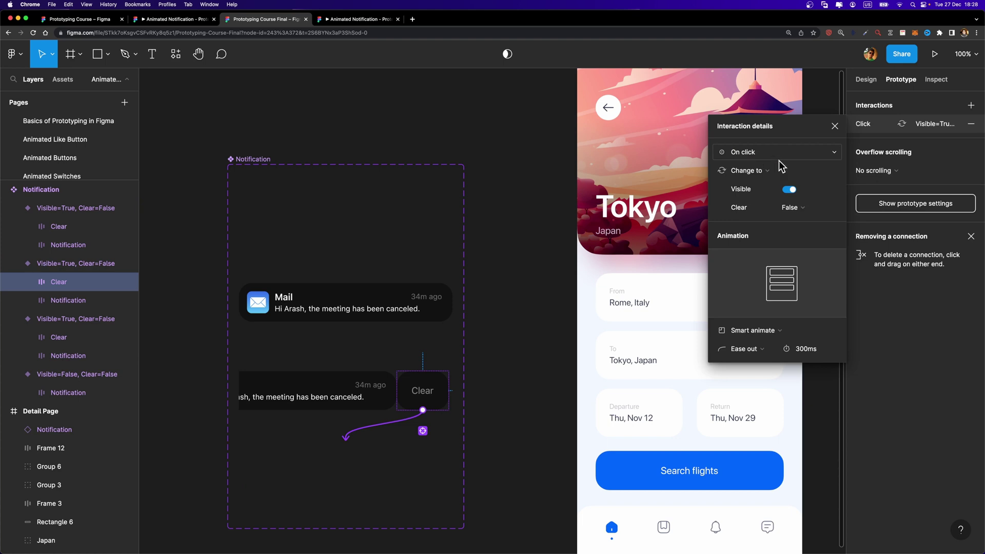
Test the dismissal in the prototype preview by swiping the notification to reveal Clear and activating Clear
{"action": "left_click", "coordinate": [350, 22]}
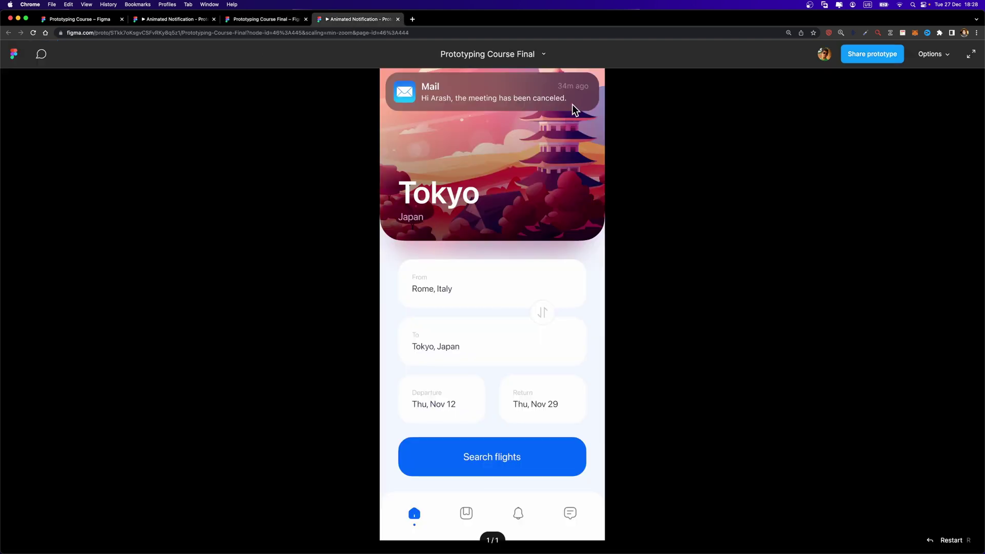
{"action": "left_click_drag", "start_coordinate": [560, 98], "coordinate": [497, 101]}
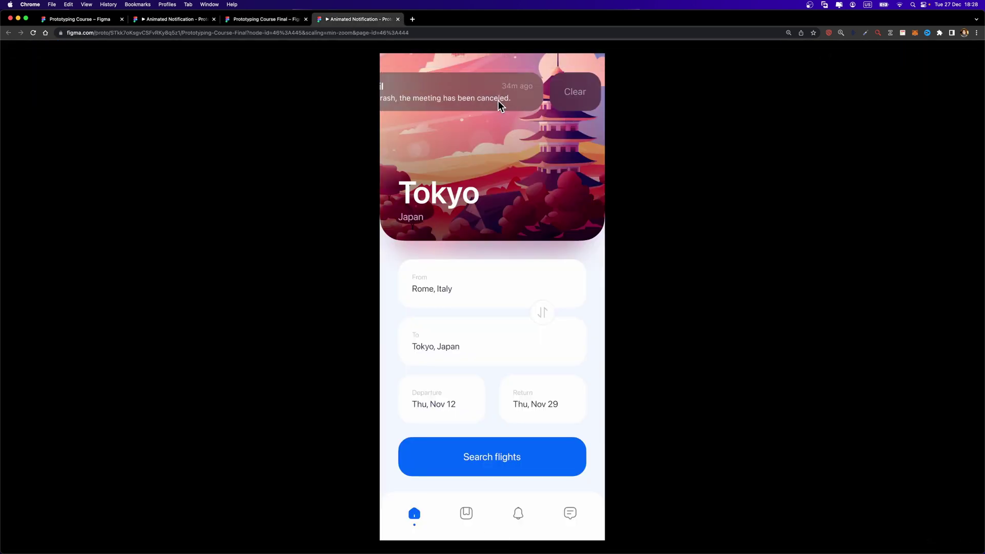
{"action": "left_click", "coordinate": [580, 90]}
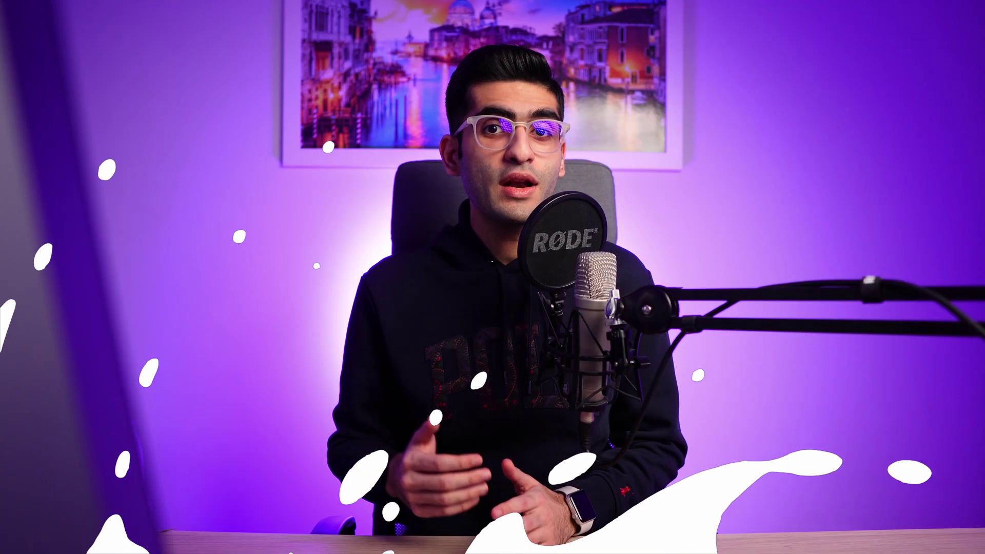